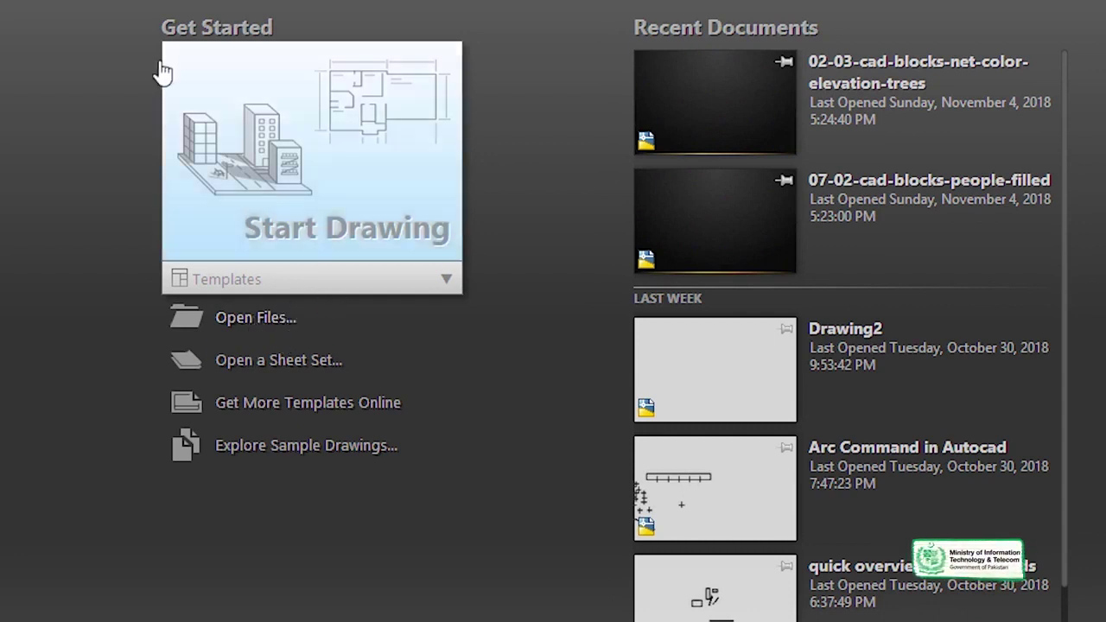
Start a new blank drawing and browse Save As to D:\AUTOCADFILES\20-10-2018.
click(296, 171)
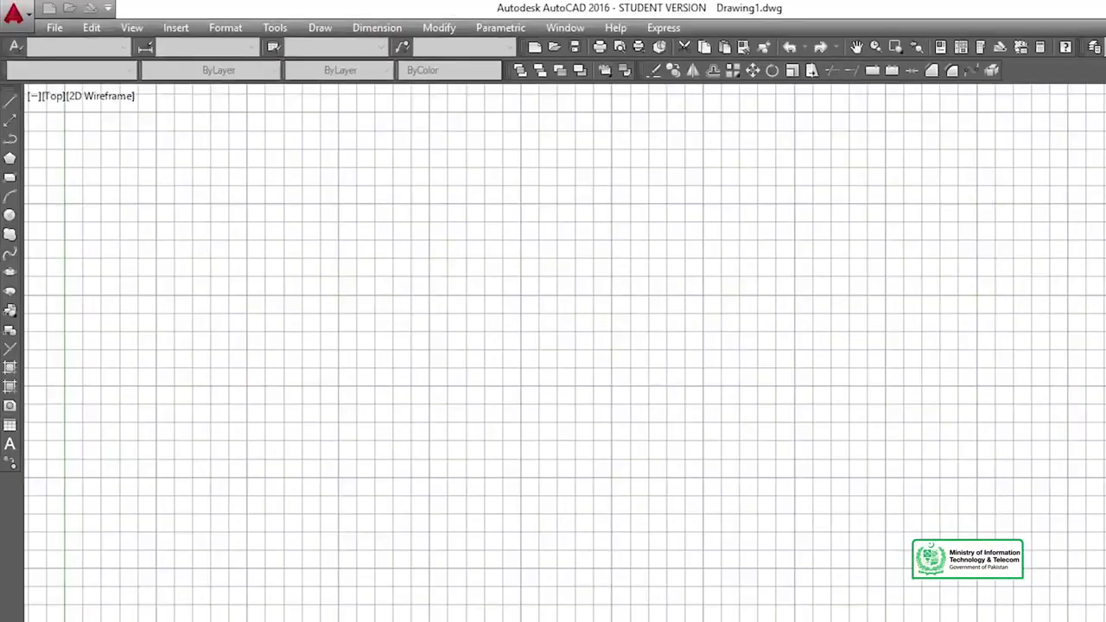
click(55, 27)
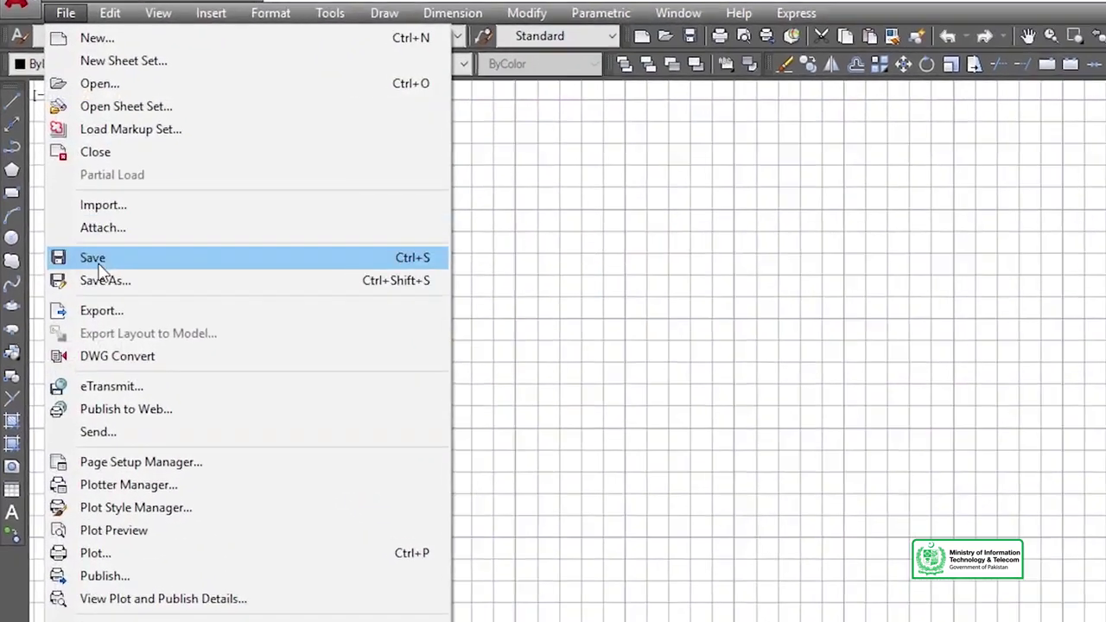
click(111, 284)
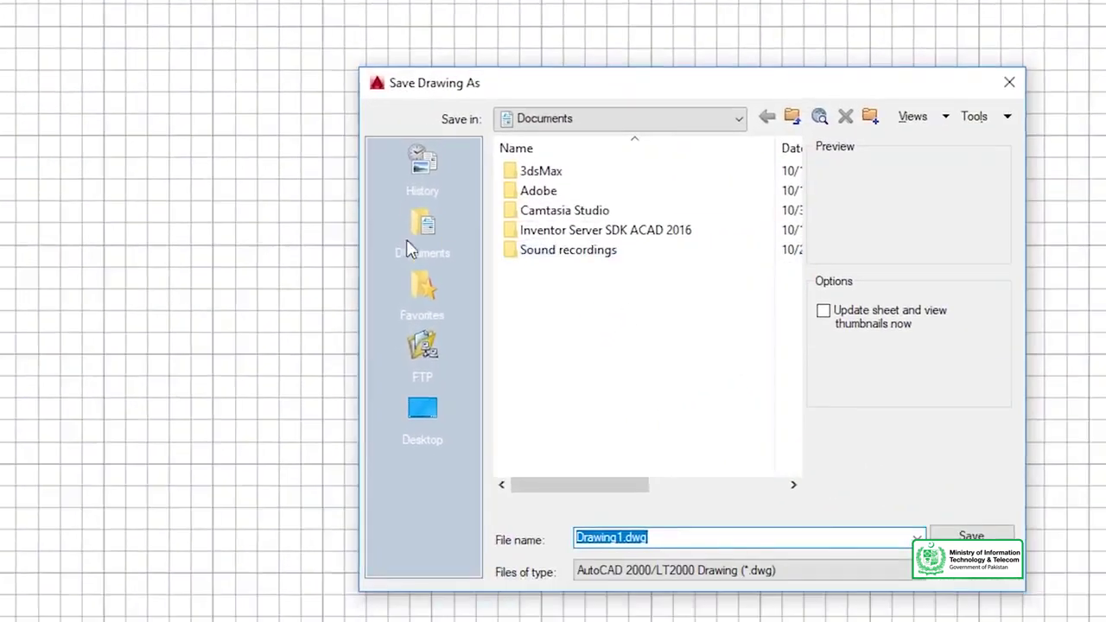
click(597, 123)
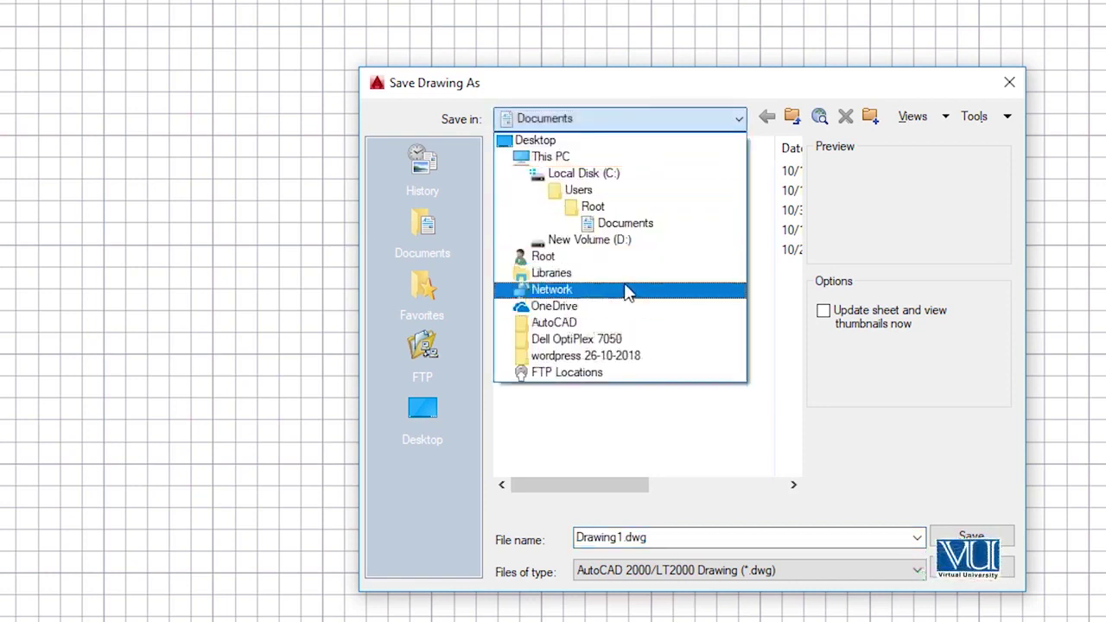
click(612, 239)
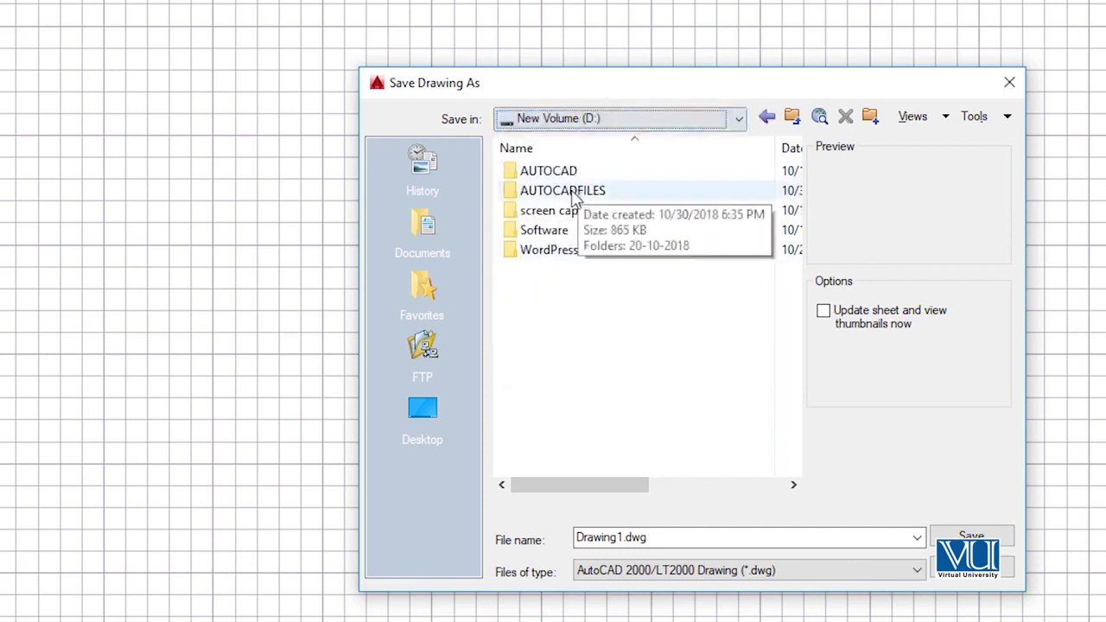
double_click(572, 197)
right_click(547, 222)
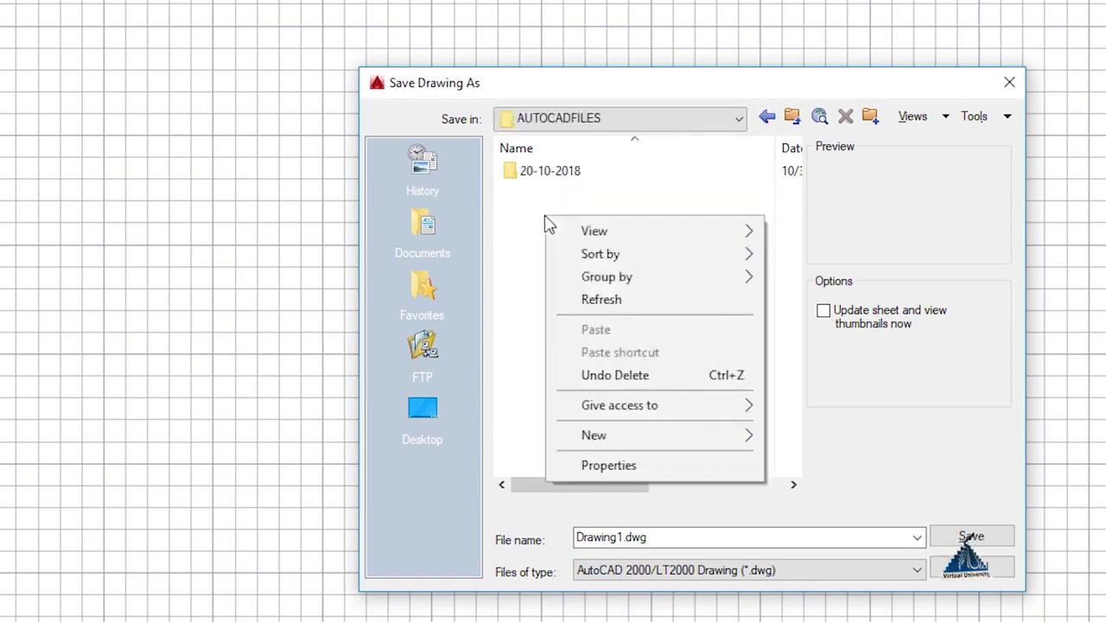
click(537, 193)
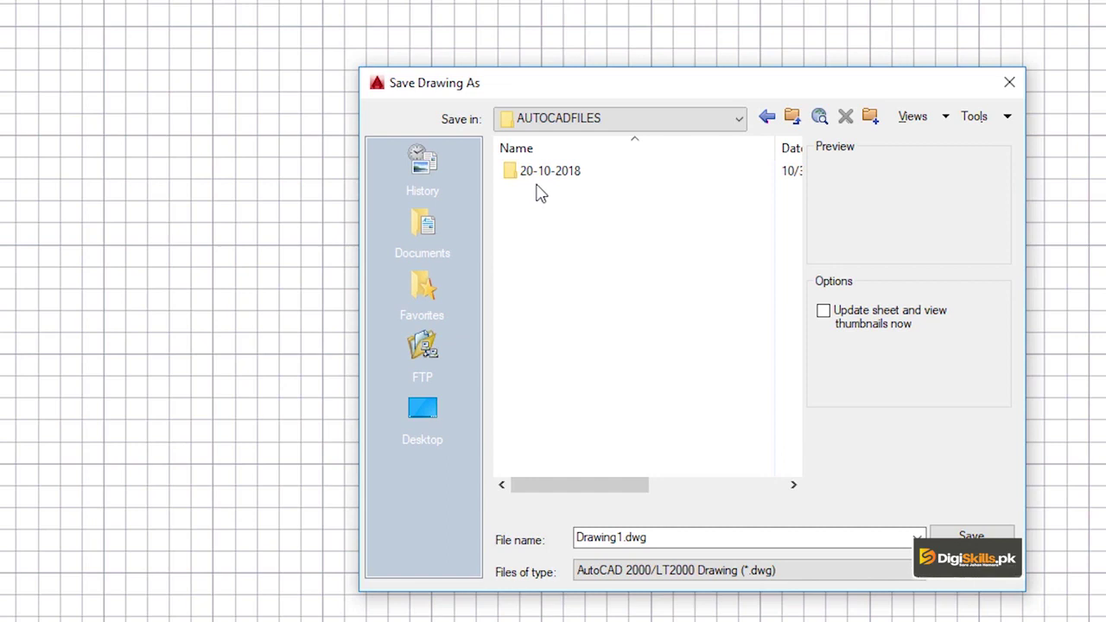
double_click(558, 176)
Name the file 'Block command in AutoCAD' and save it.
double_click(666, 537)
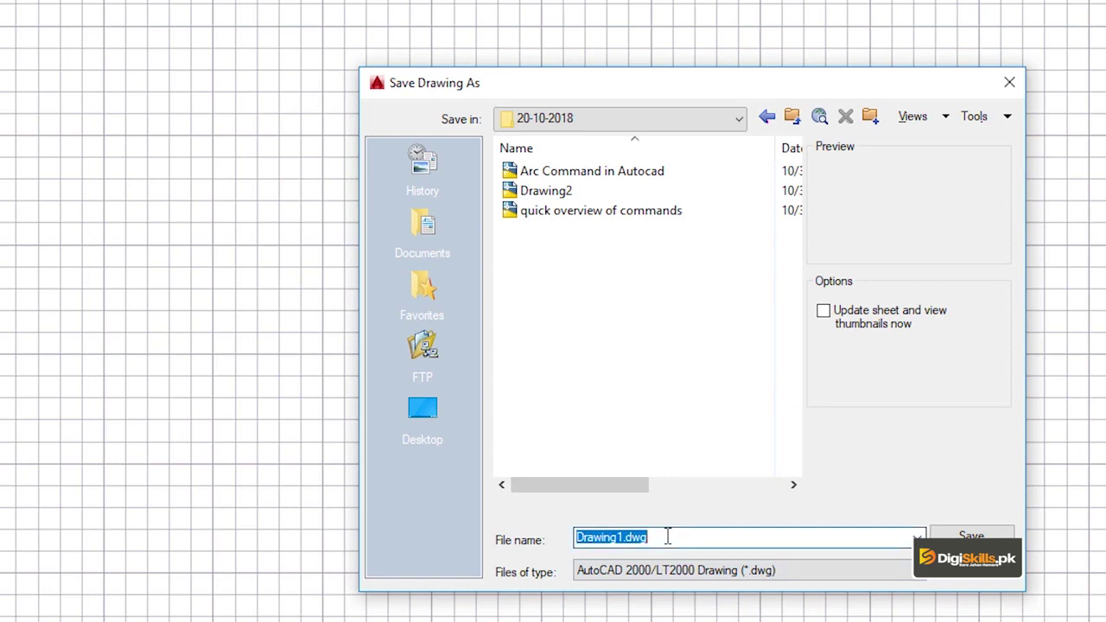
text(Bl0ock)
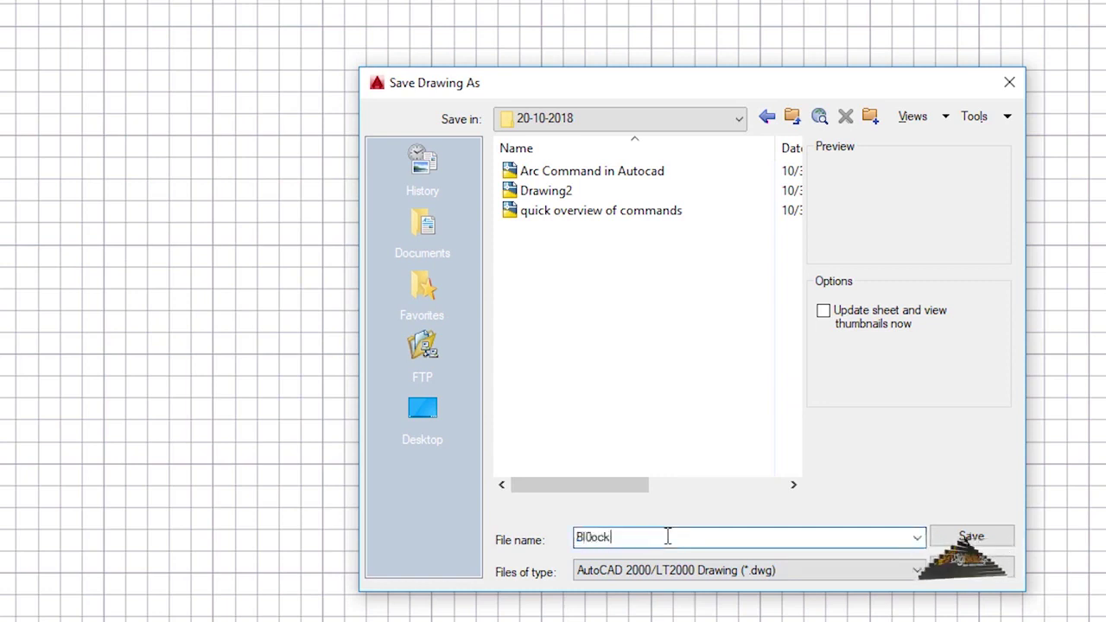
key(BackSpace)
key(BackSpace)
key(BackSpace)
key(BackSpace)
key(BackSpace)
text(loc)
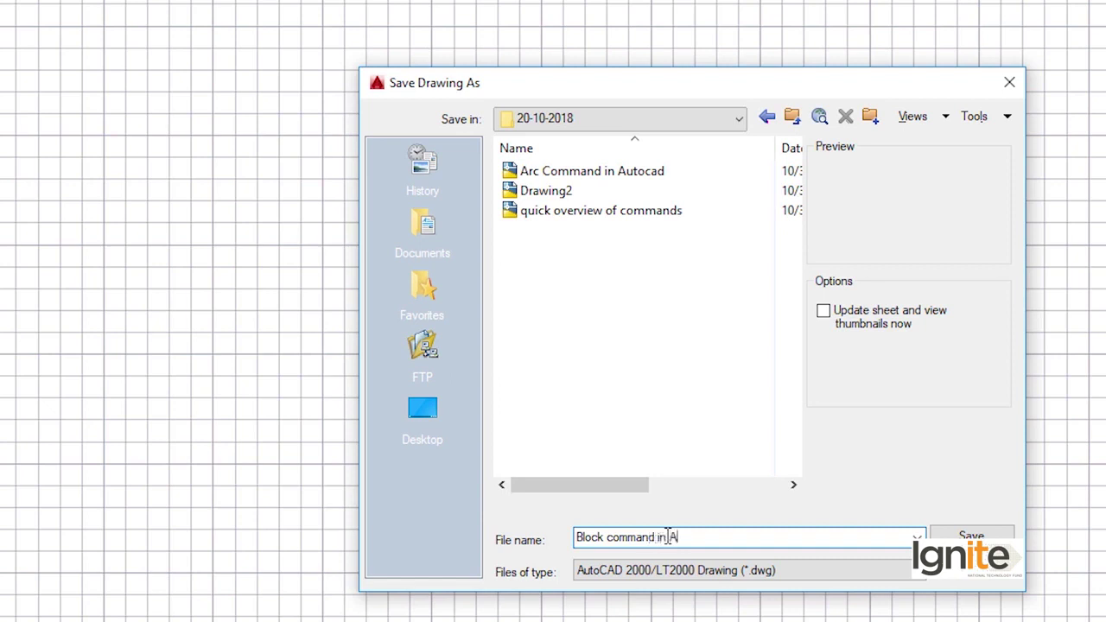
text(toCAD)
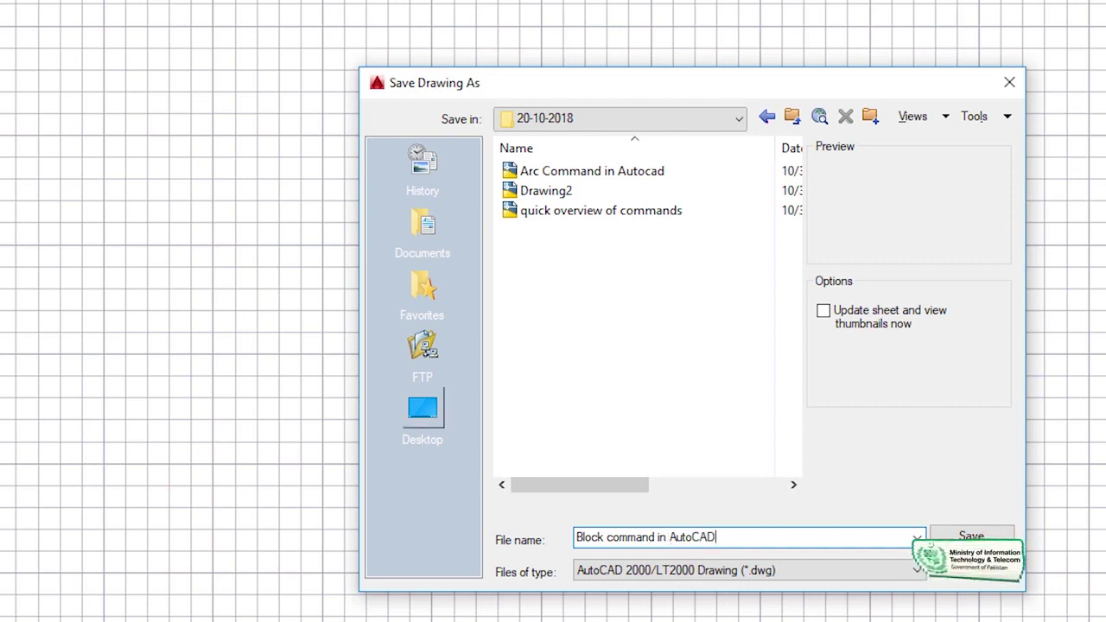
click(993, 536)
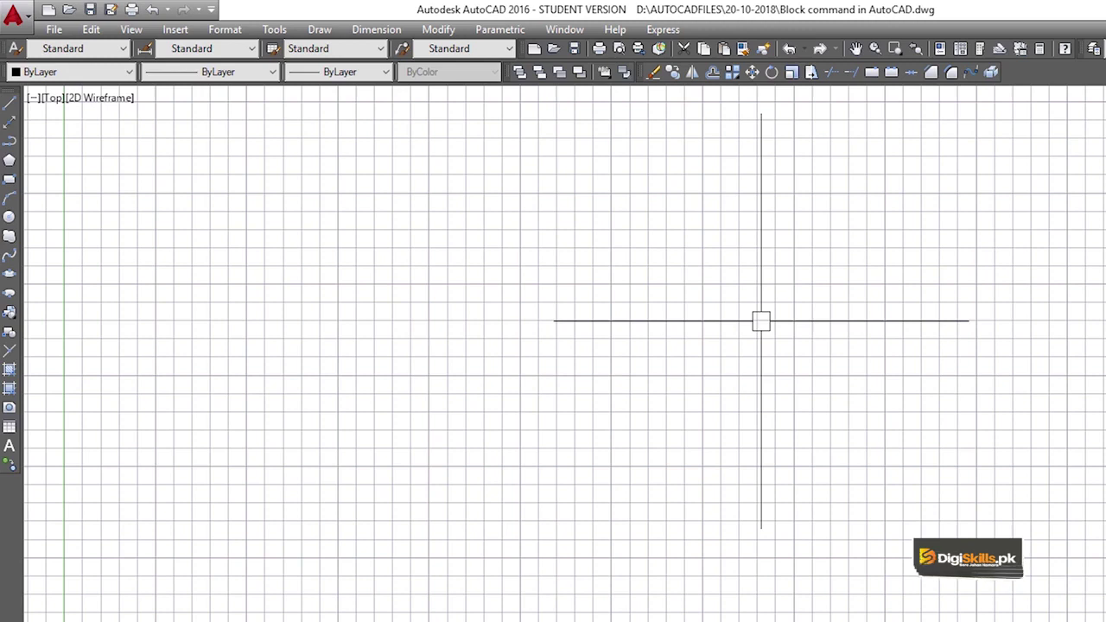
Use UN to set length units to Architectural with 0'-0" precision.
text(un)
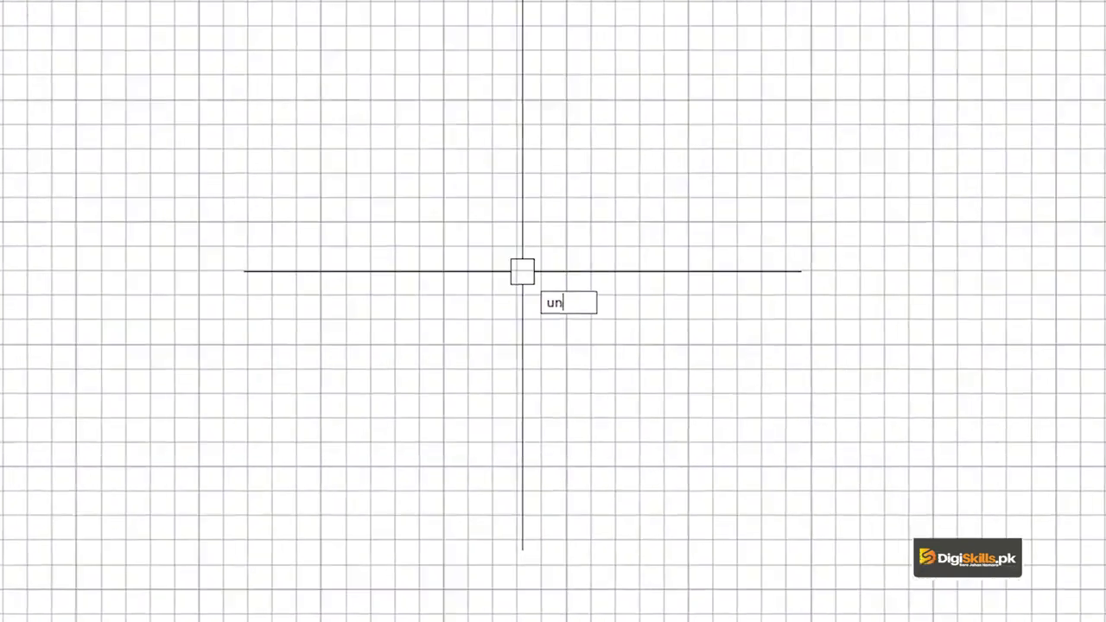
key(Return)
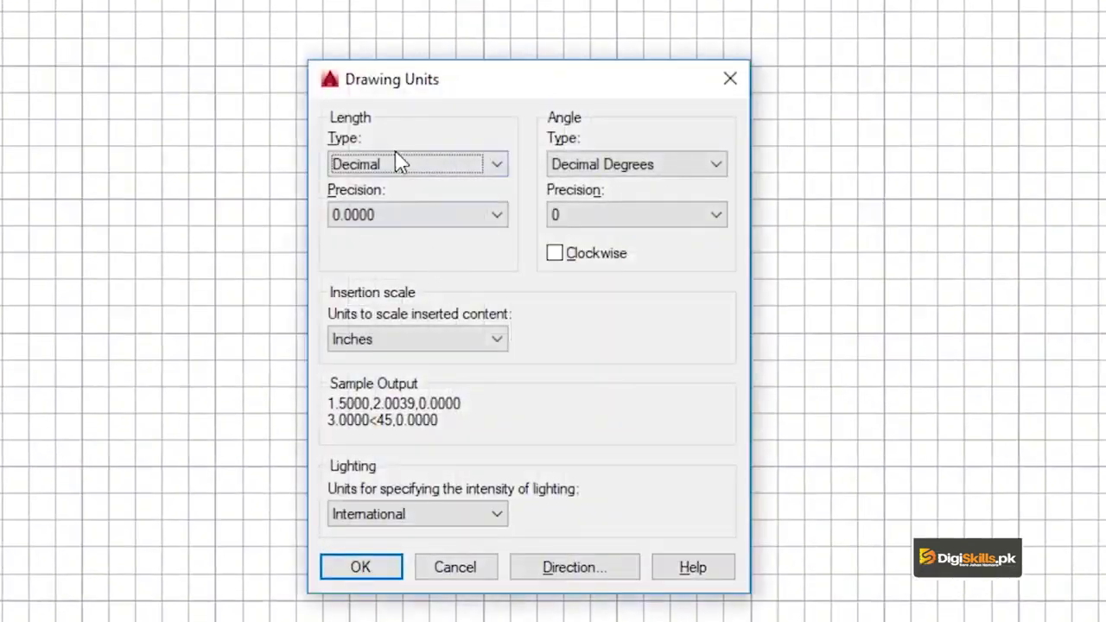
mouse_move(456, 171)
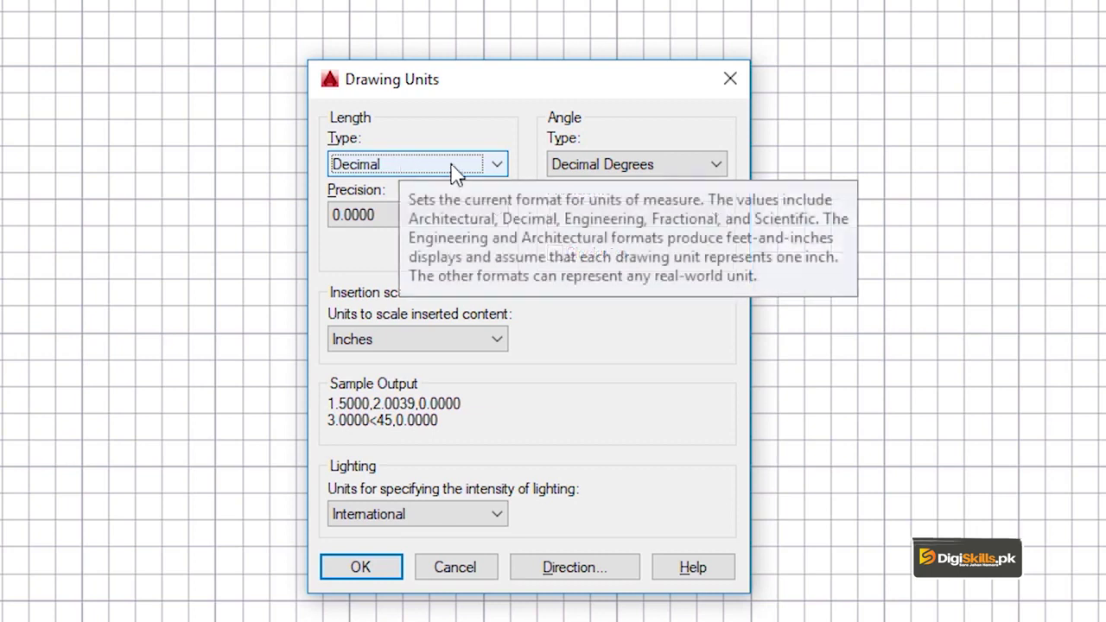
click(406, 171)
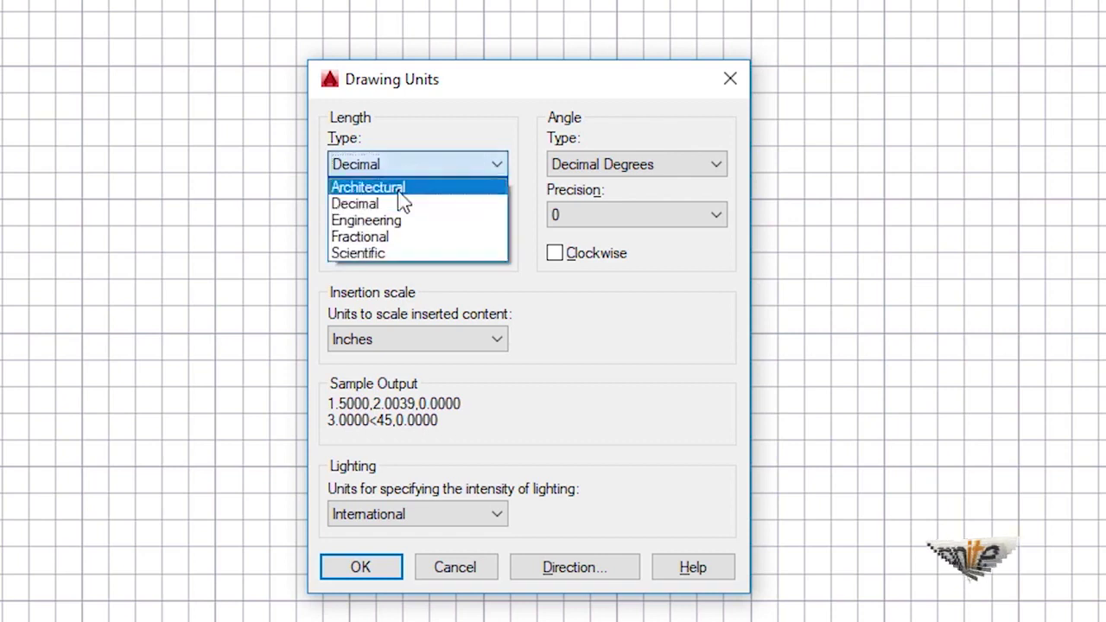
click(395, 185)
click(398, 216)
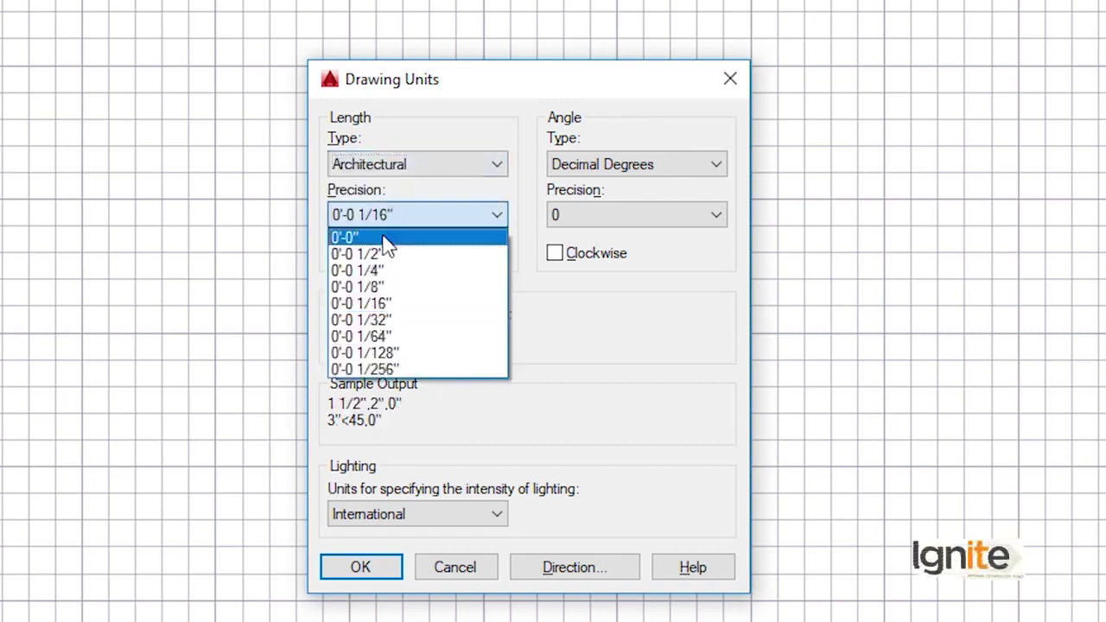
click(386, 238)
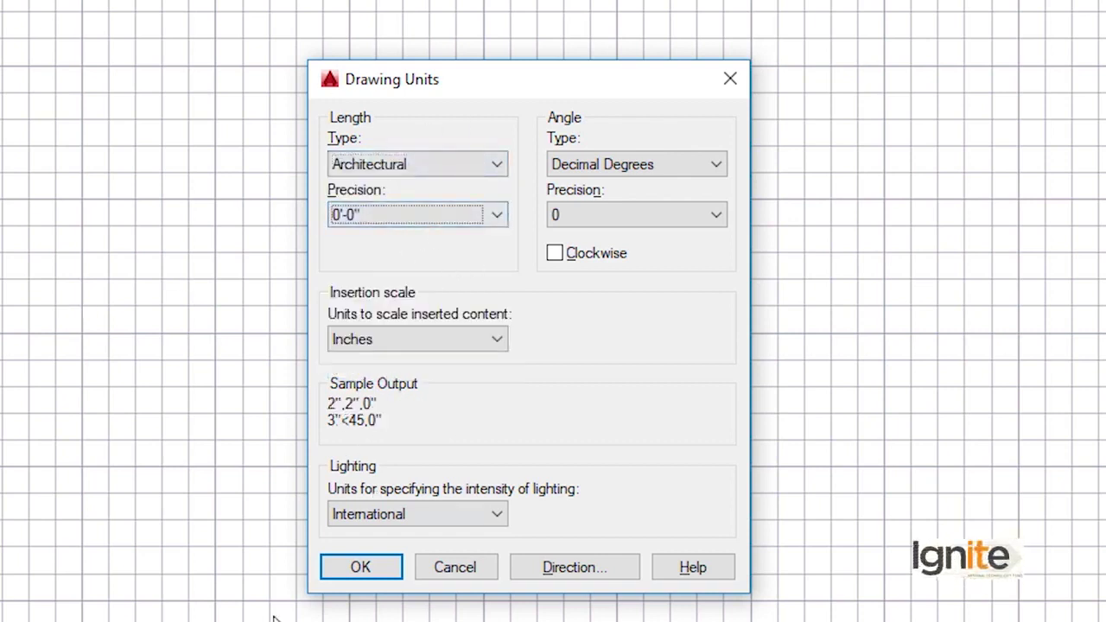
click(359, 569)
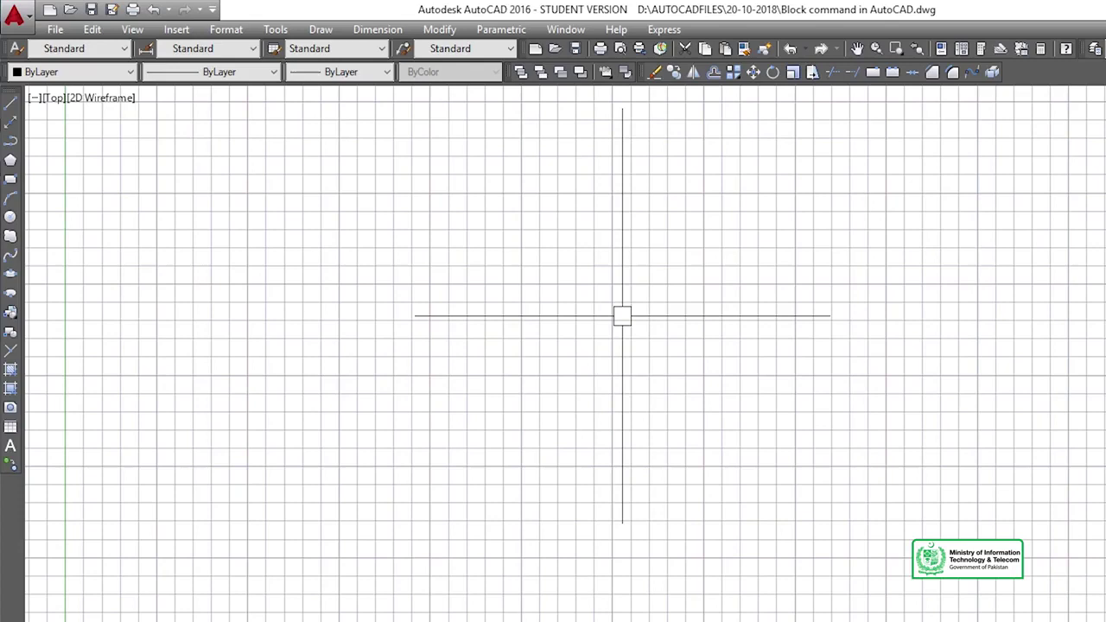
Enter 10' as the Standard dimension style's text height, then close the dimension style dialogs.
text(d)
key(Return)
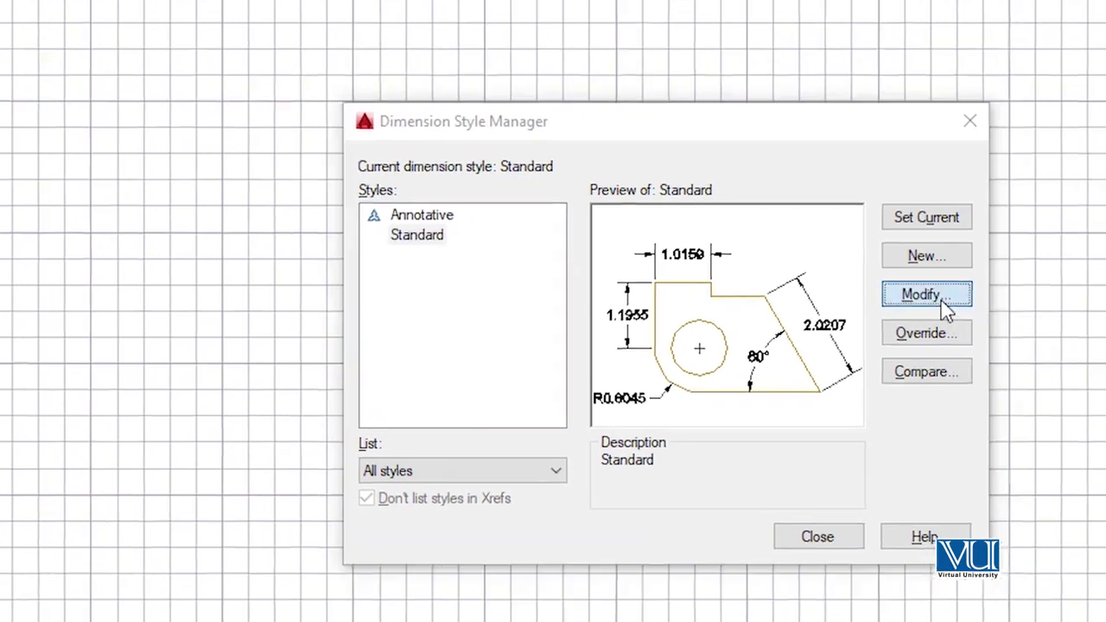
click(961, 268)
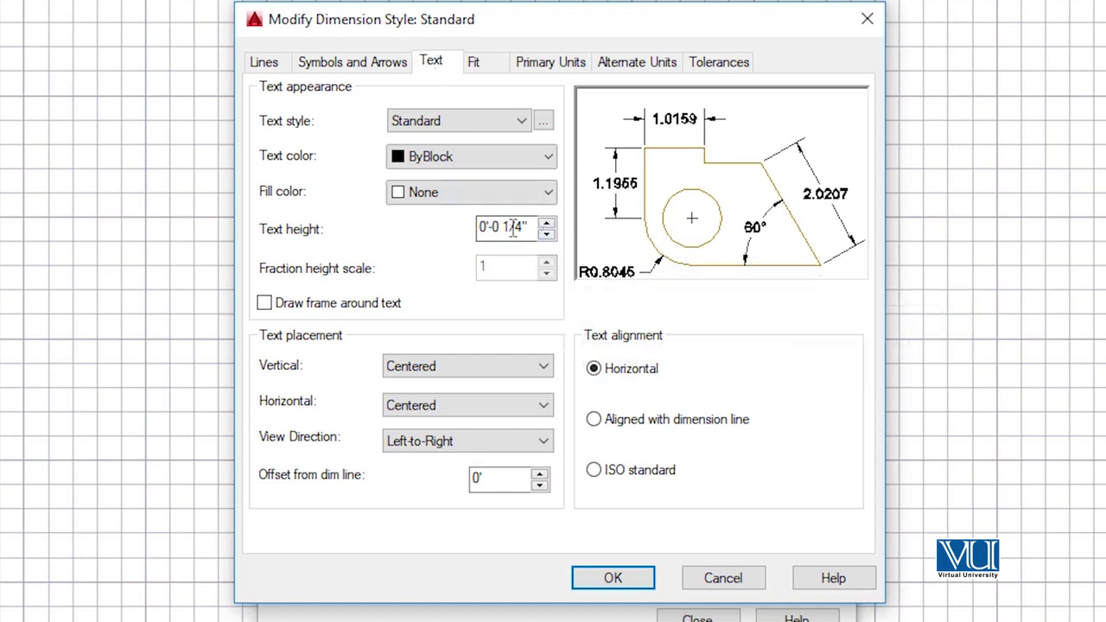
drag(530, 225, 434, 228)
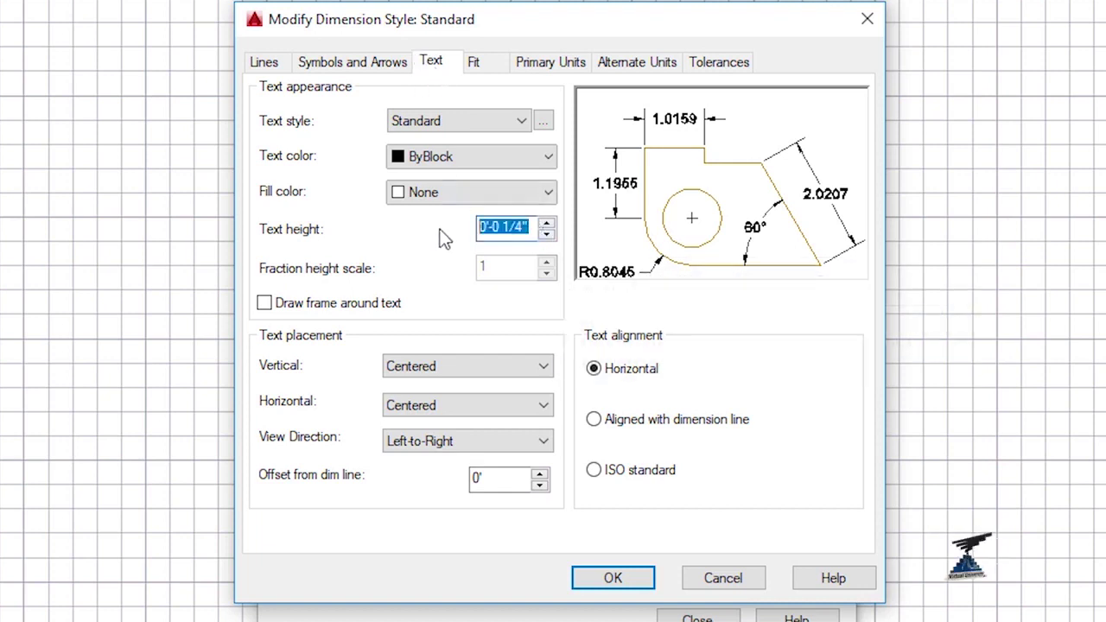
text(10')
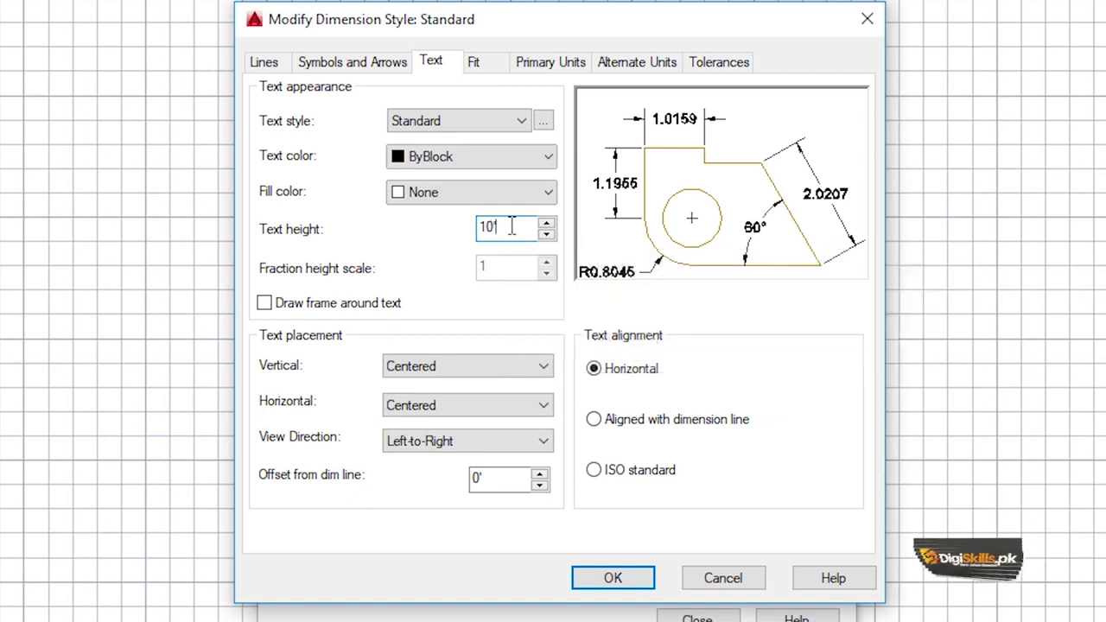
mouse_move(509, 226)
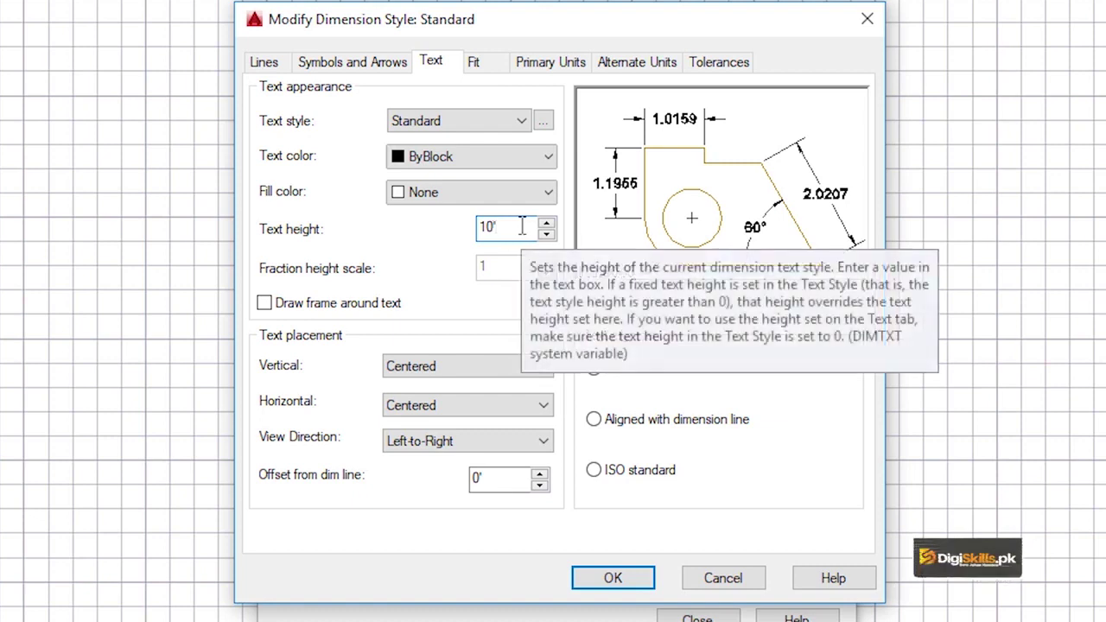
key(BackSpace)
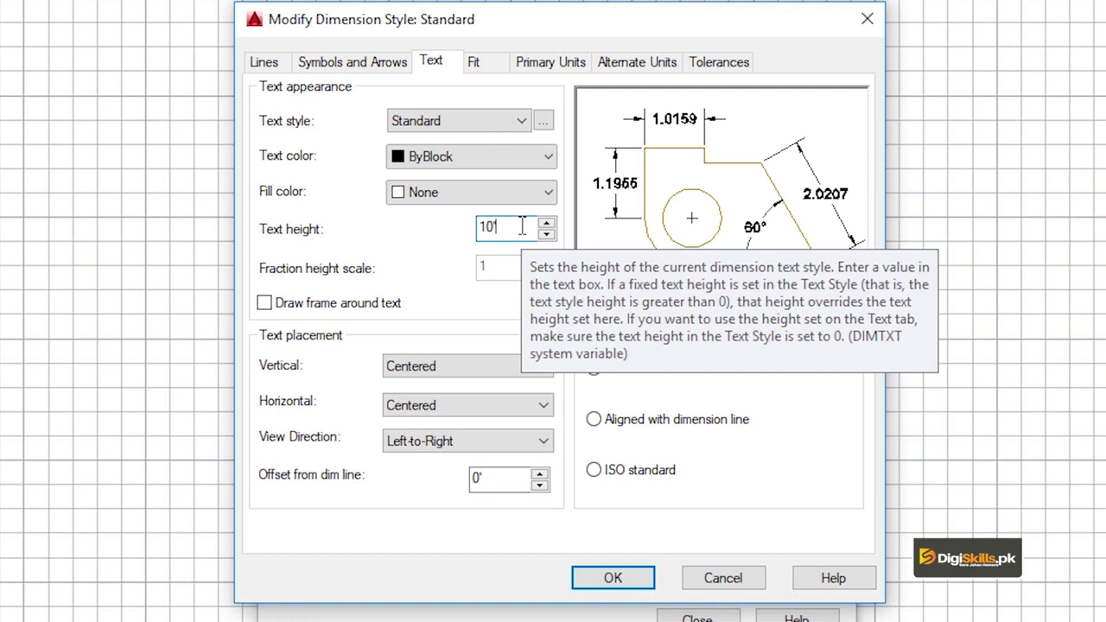
text(')
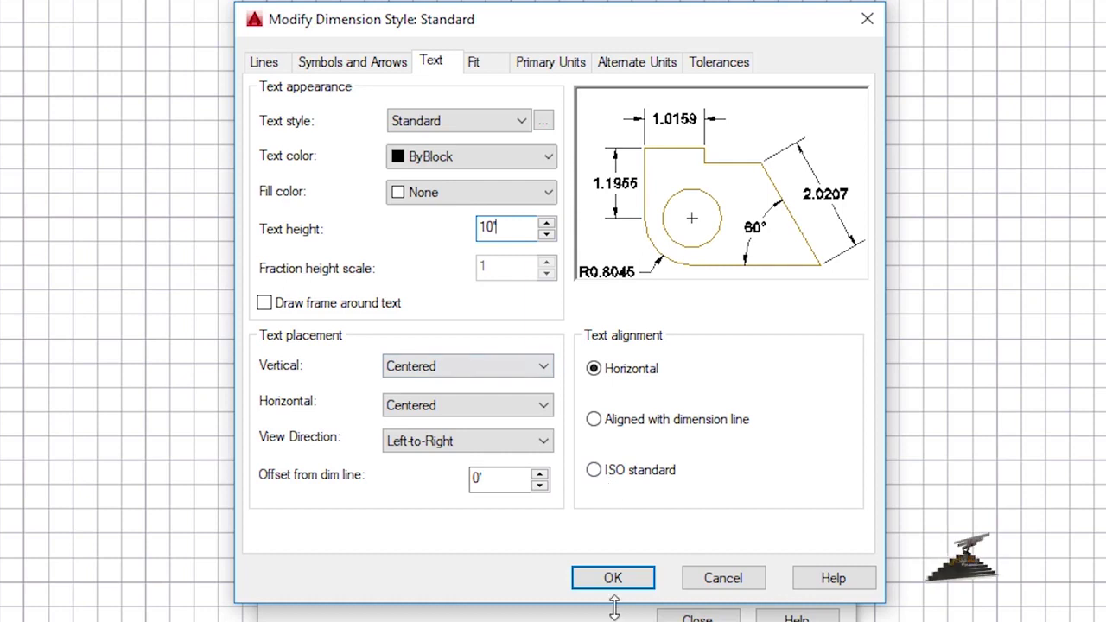
click(610, 579)
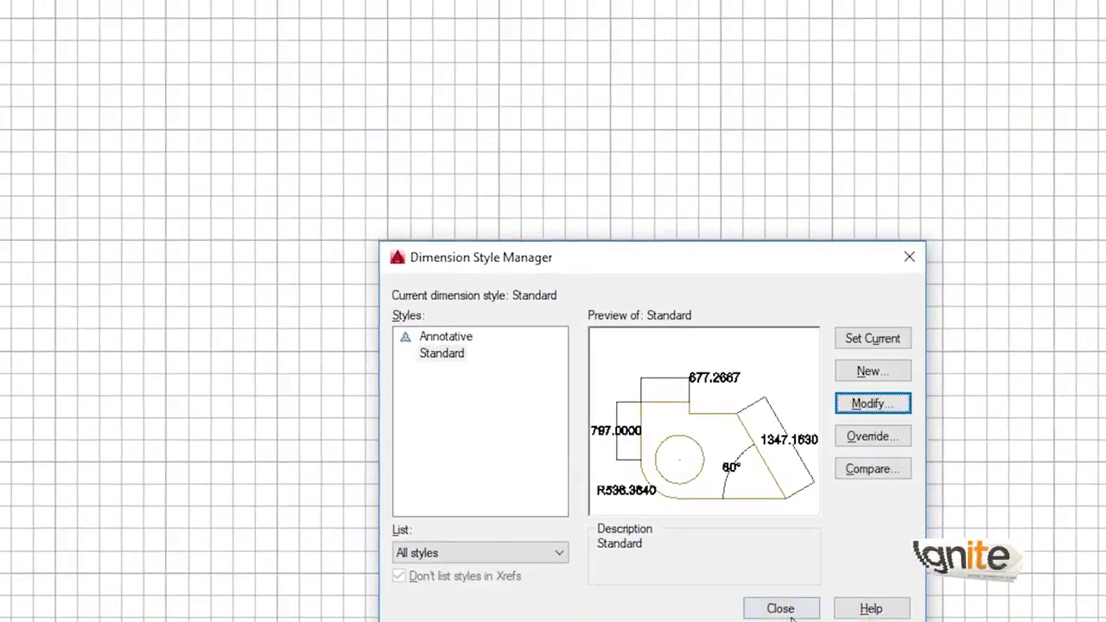
click(946, 596)
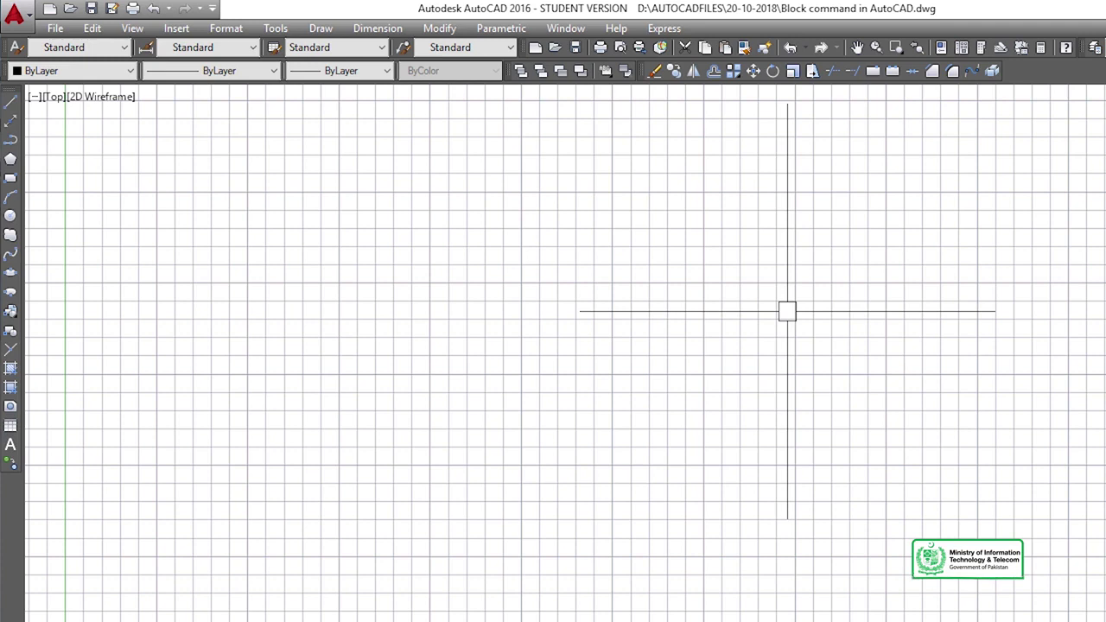
Open the Draw menu to show the Block submenu's Make, Base and Define Attributes options.
click(335, 28)
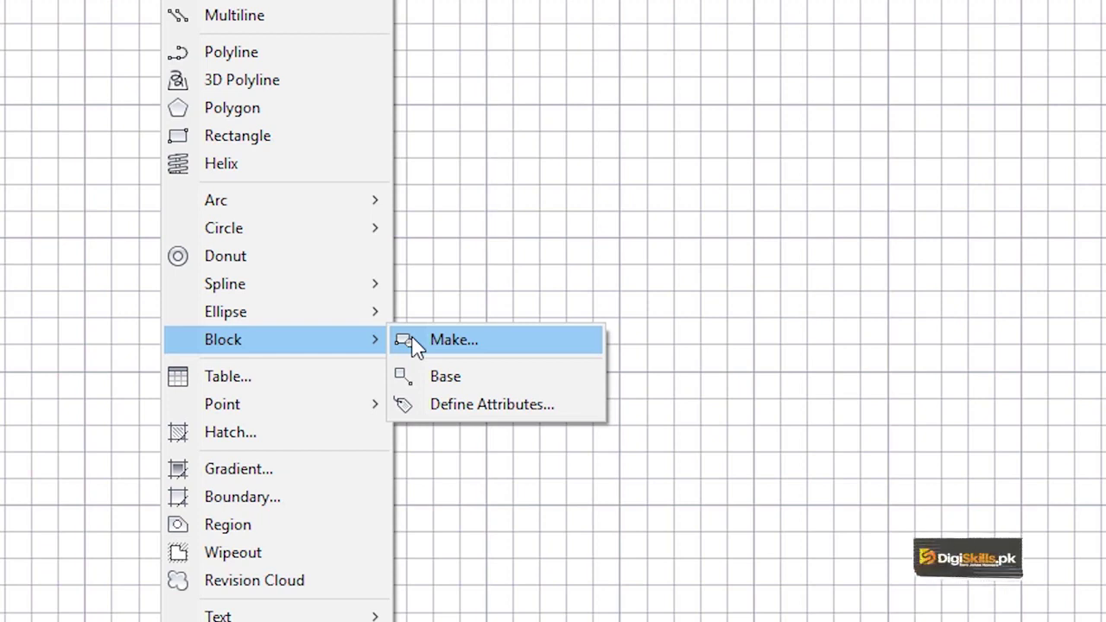
Start a block named ABC, cancel it, and place a rectangle's first corner.
click(418, 346)
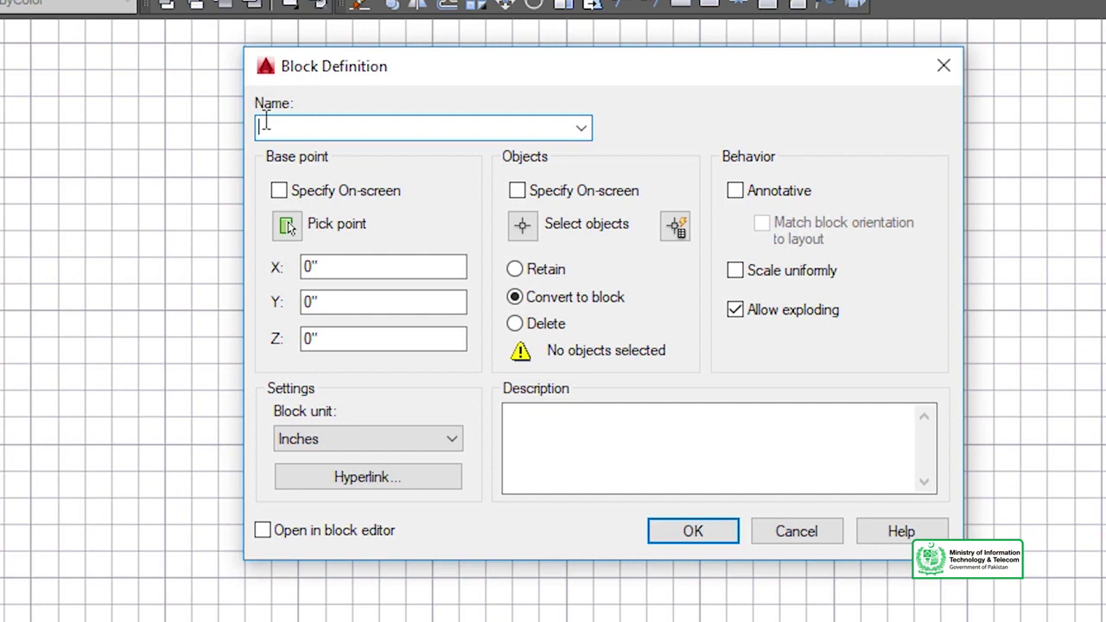
text(ABC)
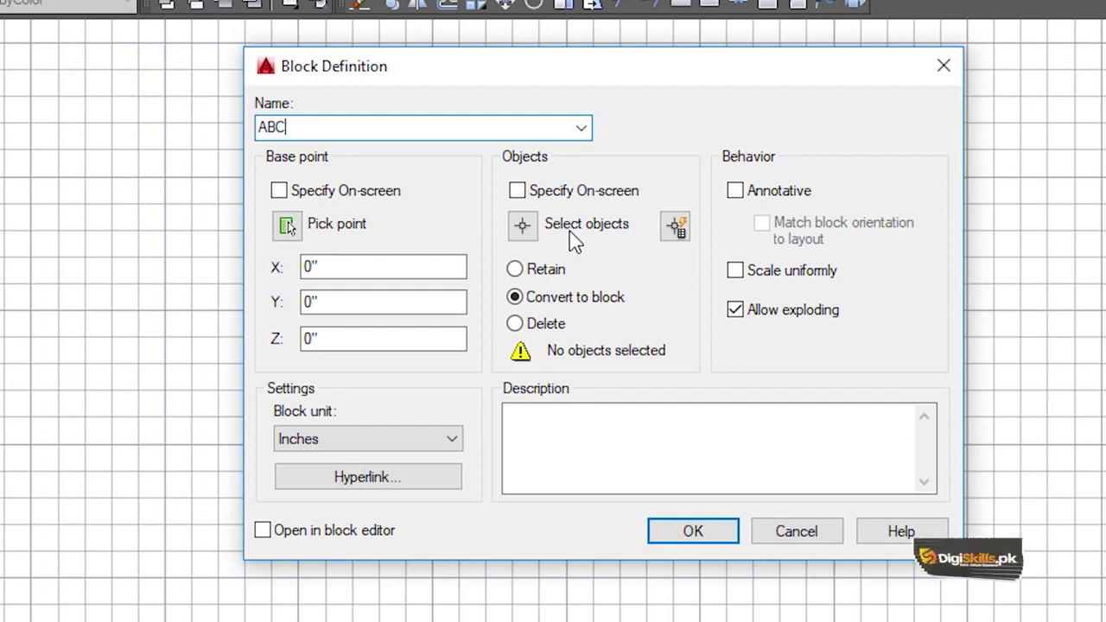
click(943, 65)
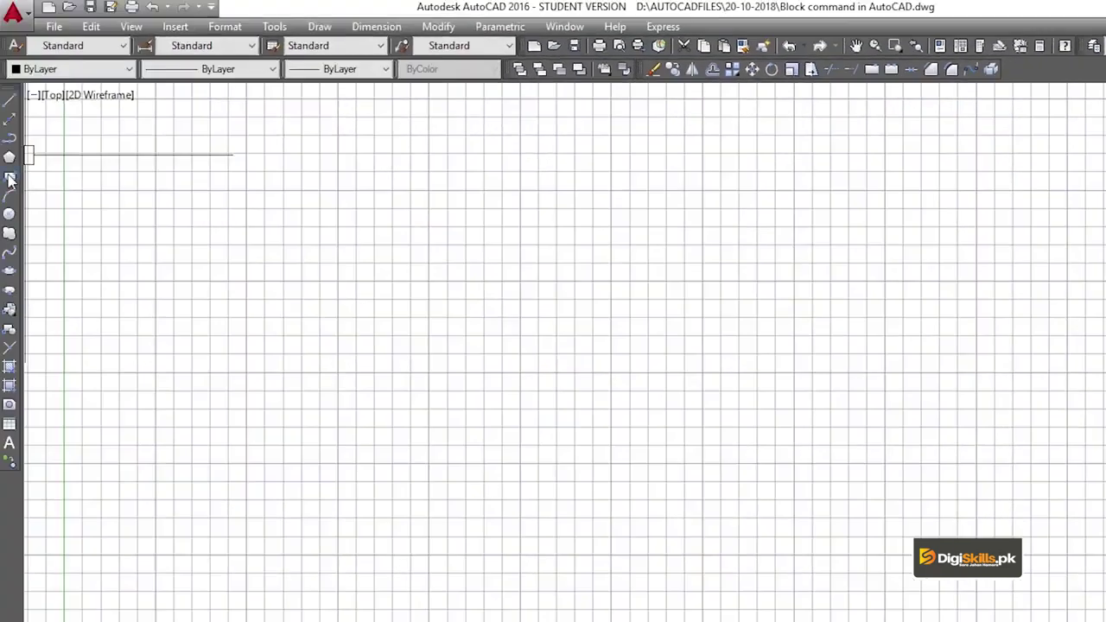
click(9, 177)
click(475, 284)
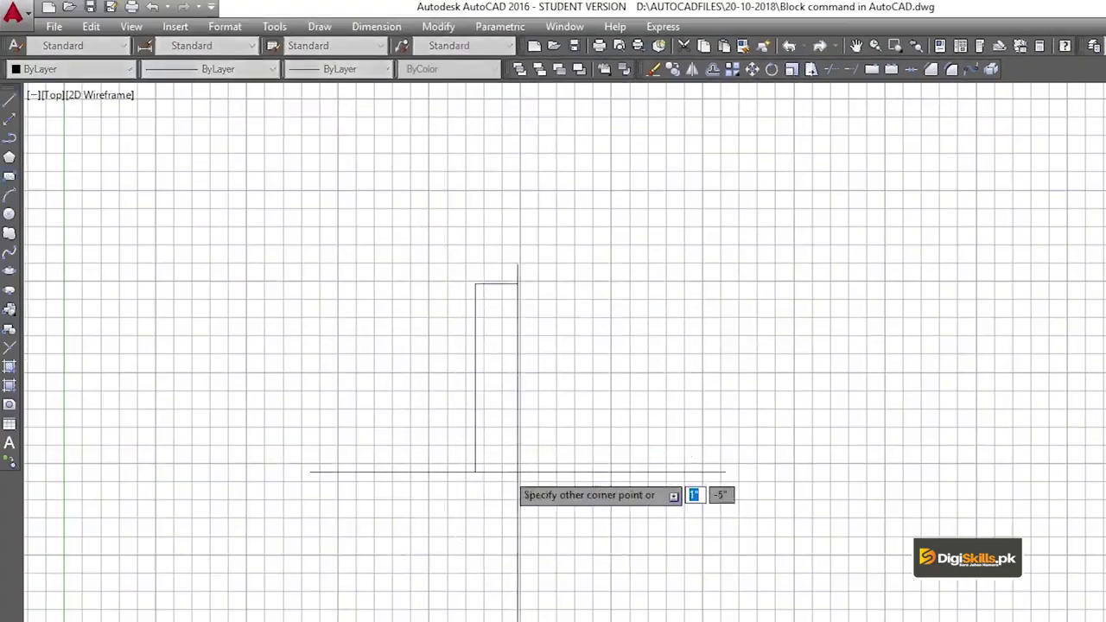
Finish the wide rectangle, turn the grid off, and centre the rectangle in view.
click(880, 432)
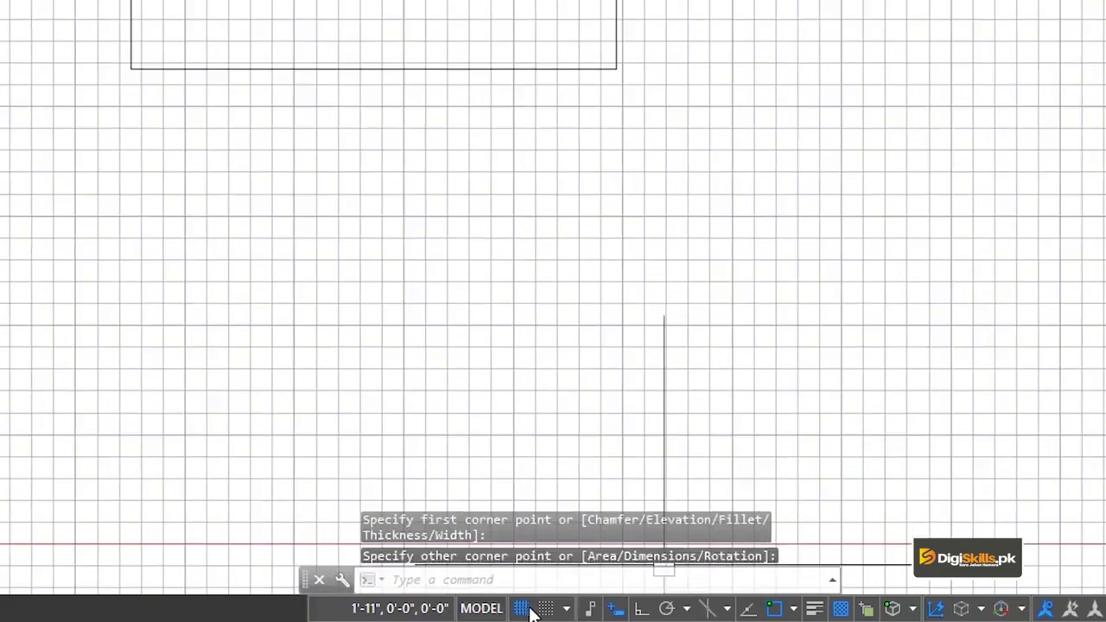
click(528, 610)
middle_drag(540, 123, 578, 254)
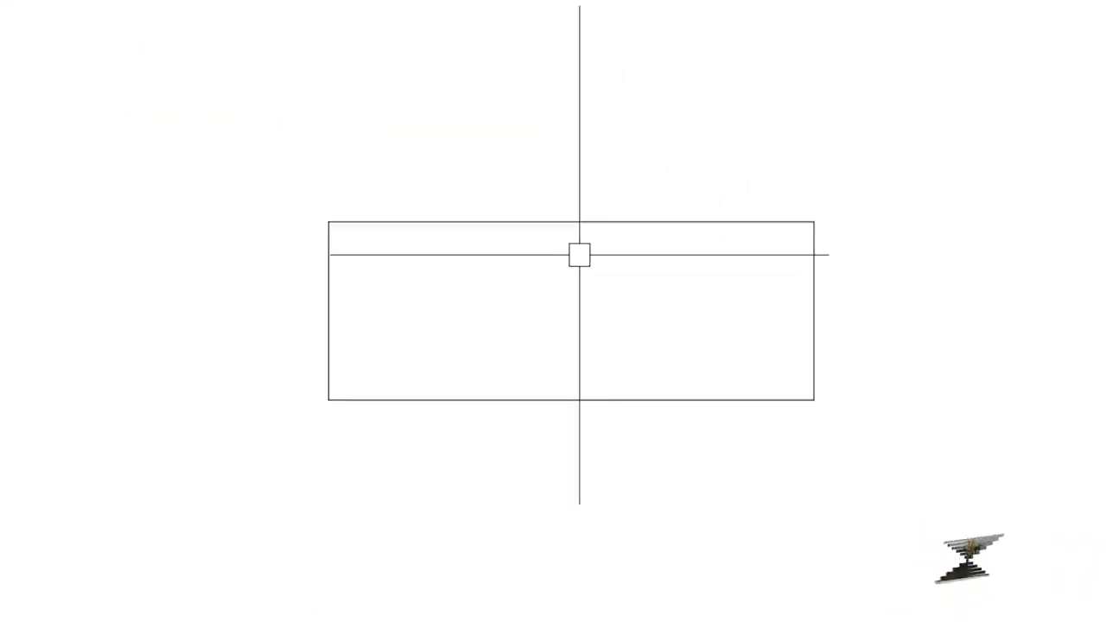
scroll(614, 343, down, 2)
scroll(614, 343, up, 2)
mouse_move(614, 346)
middle_down()
mouse_move(530, 190)
mouse_move(564, 305)
middle_up()
scroll(530, 190, up, 2)
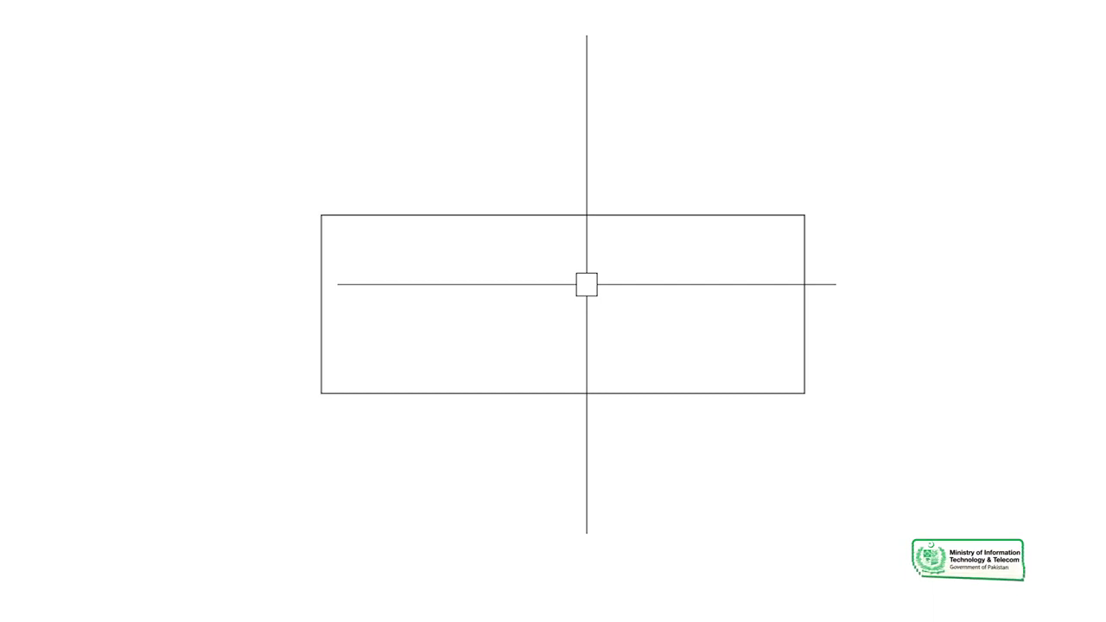
Run BLOCK, name it ABC, and select the rectangle as its object.
text(b)
key(Return)
text(ABC)
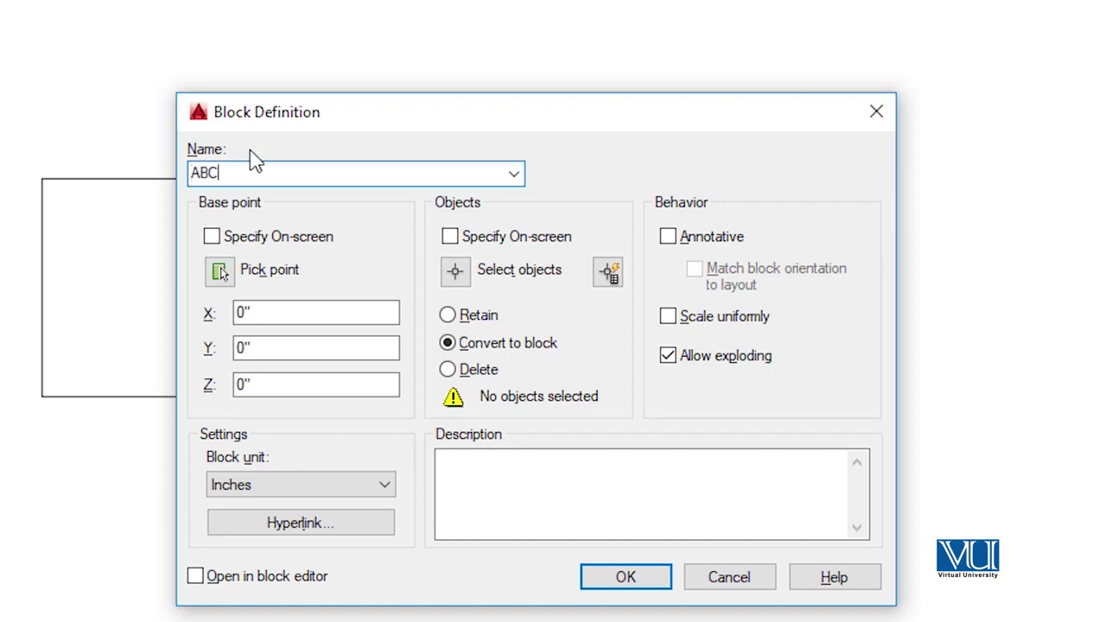
click(454, 272)
click(369, 178)
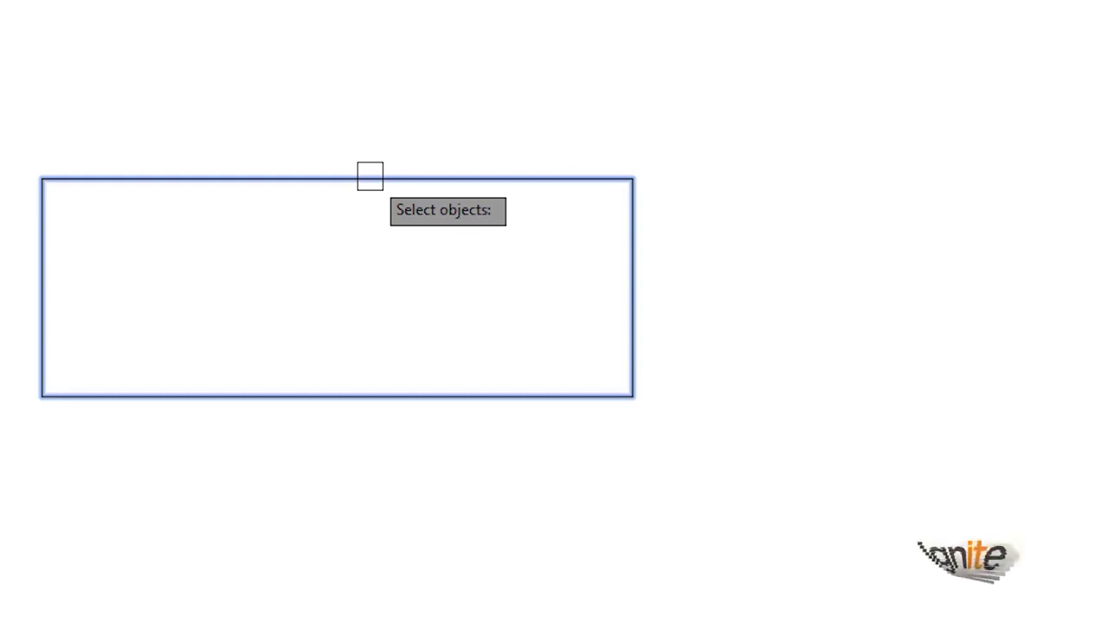
End the object selection and confirm the Block Definition to create ABC from the rectangle.
key(Return)
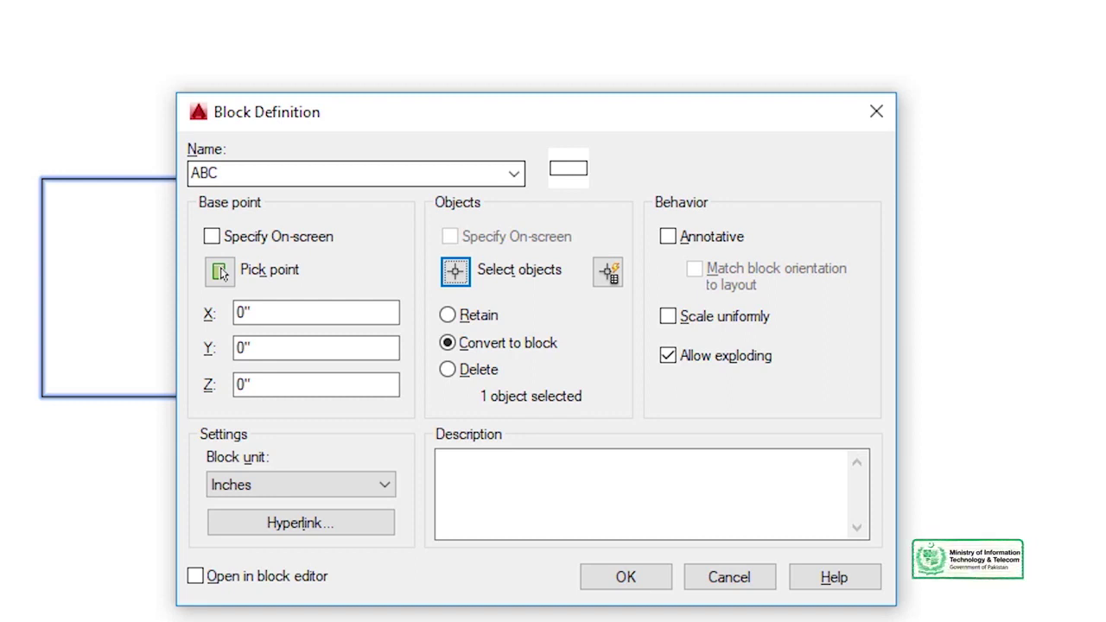
click(625, 579)
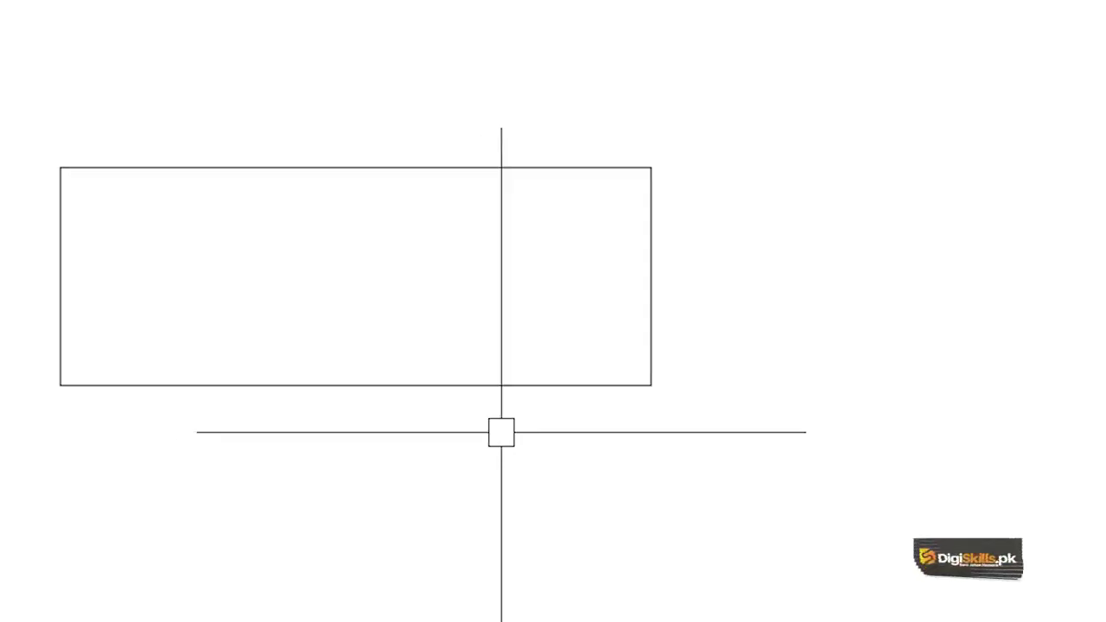
Run INSERT with ABC chosen in the Name list and accept the dialog.
text(I)
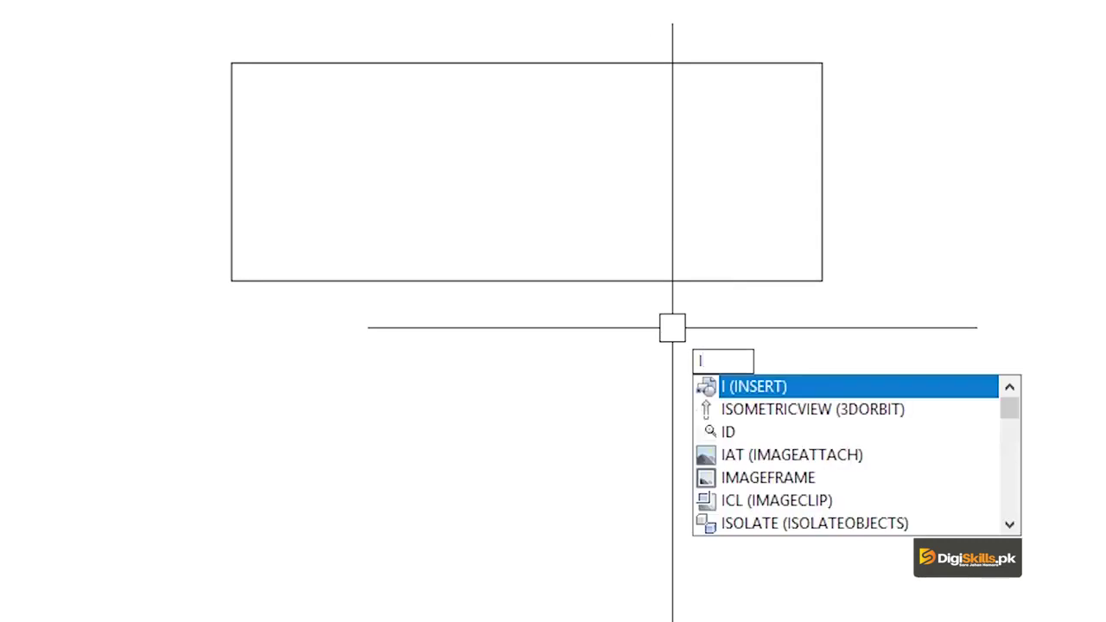
key(Return)
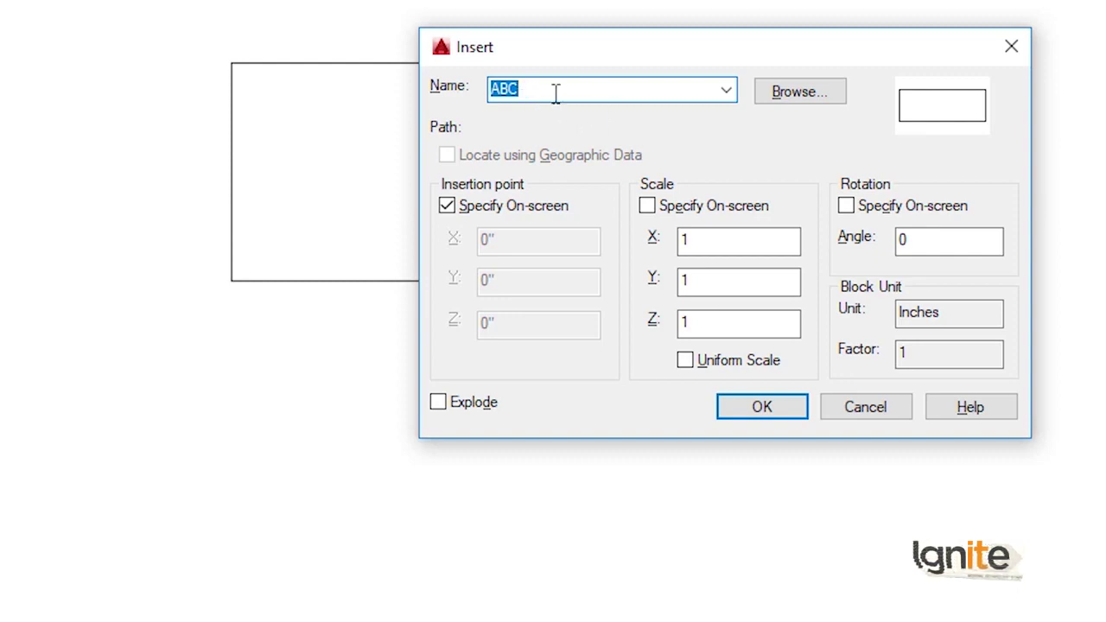
click(726, 90)
click(725, 90)
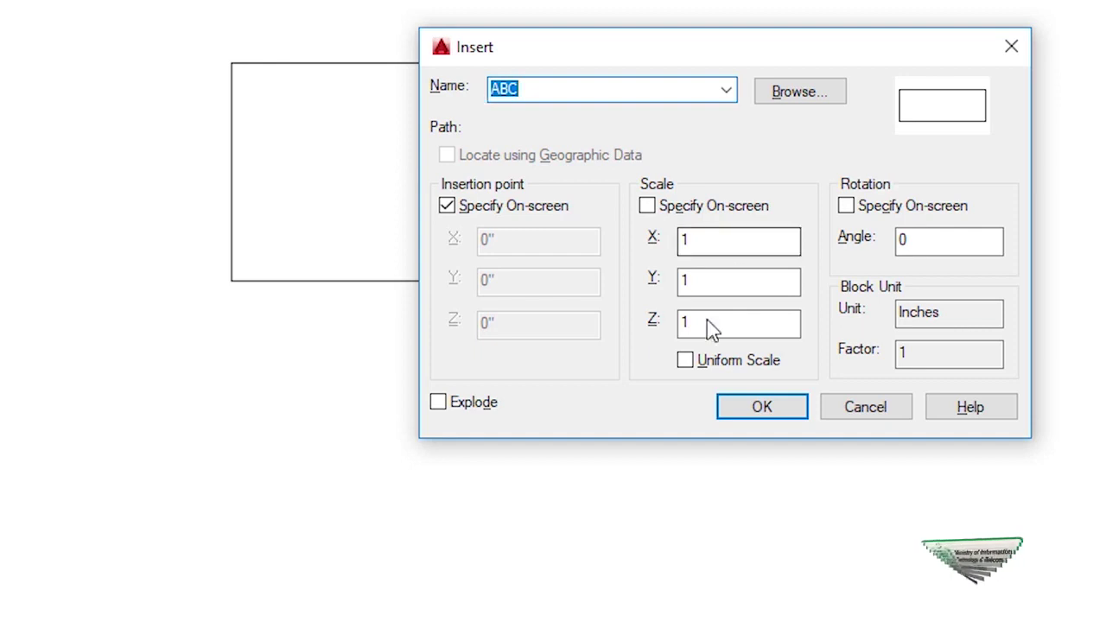
click(763, 411)
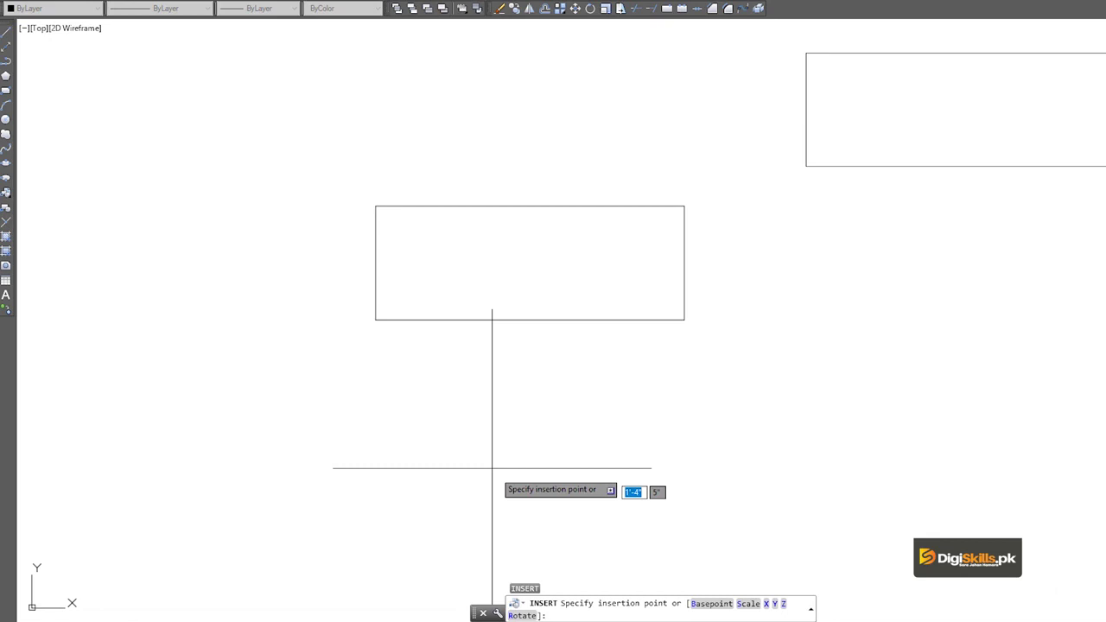
Place a copy of ABC at the top right, then insert another at top centre.
click(480, 441)
key(Return)
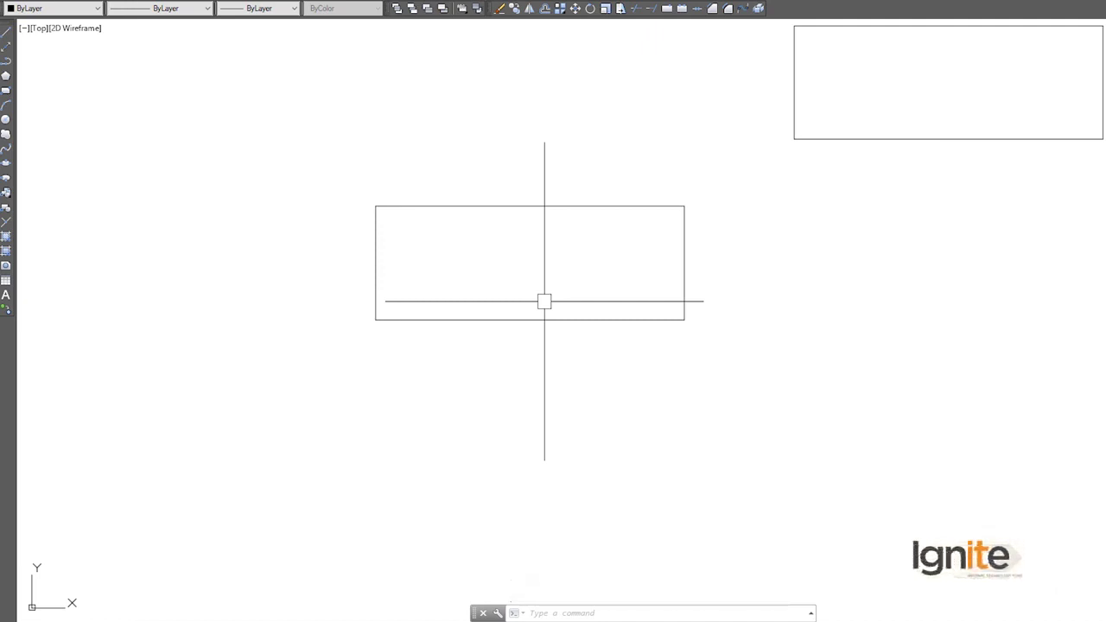
key(space)
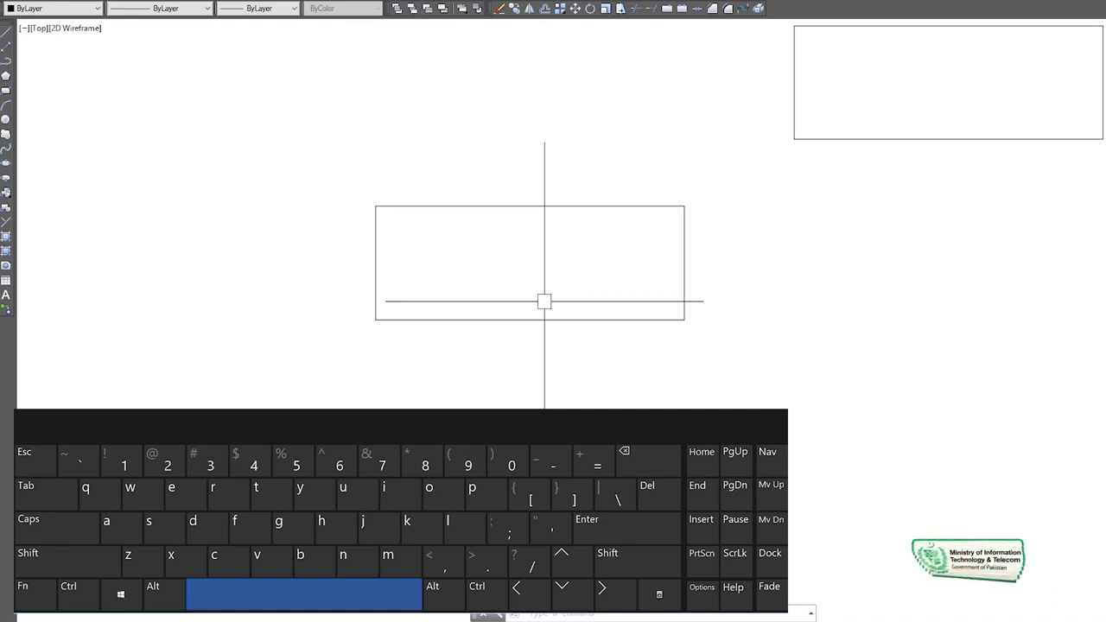
key(space)
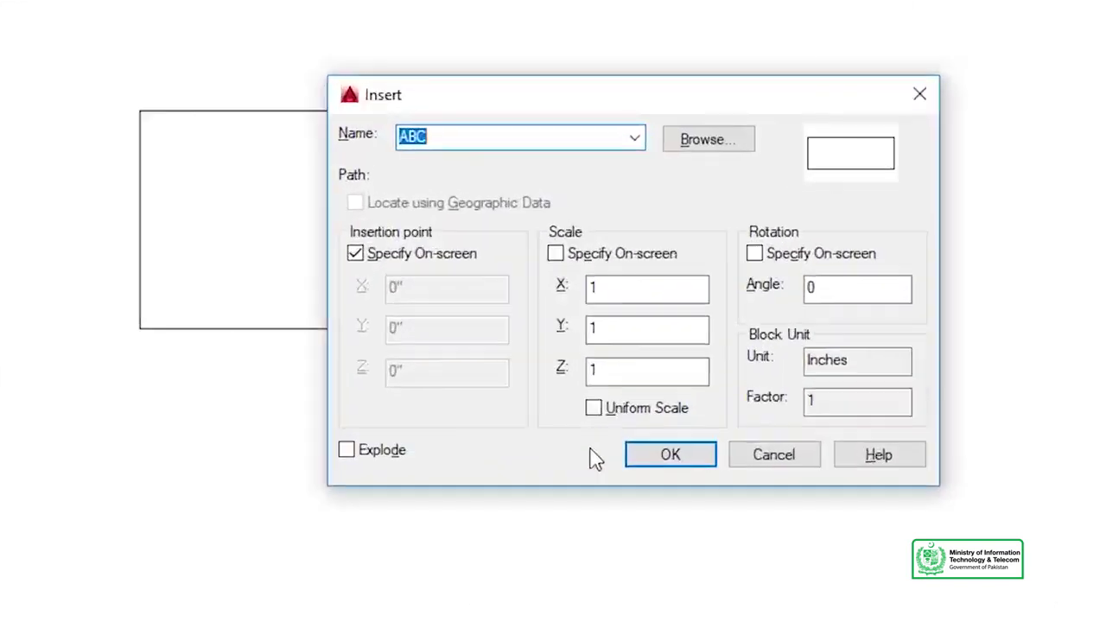
click(670, 454)
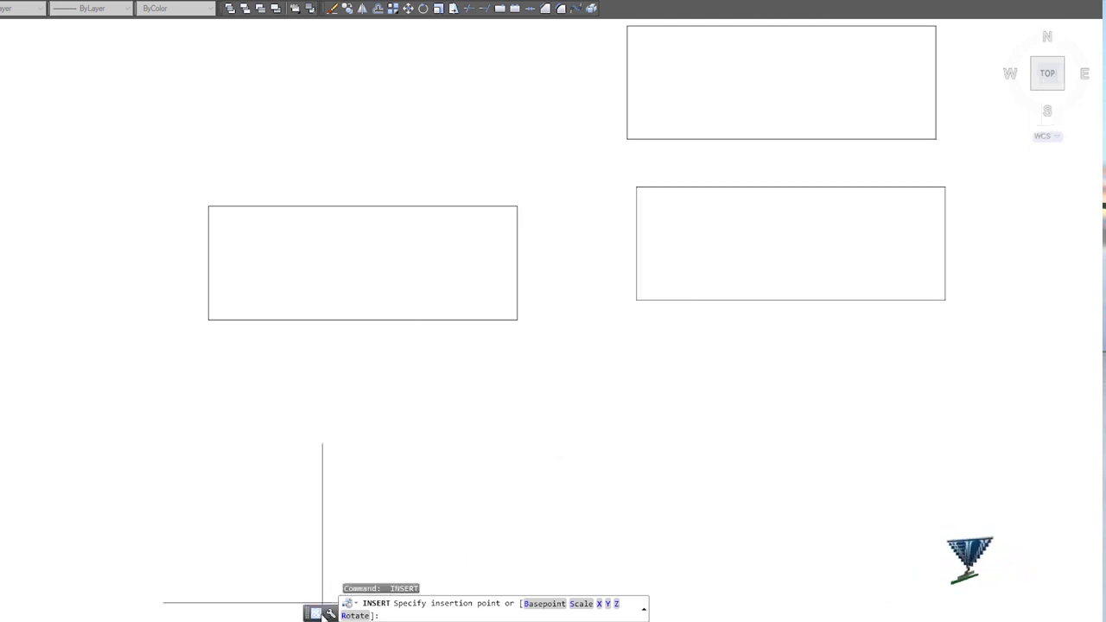
click(109, 441)
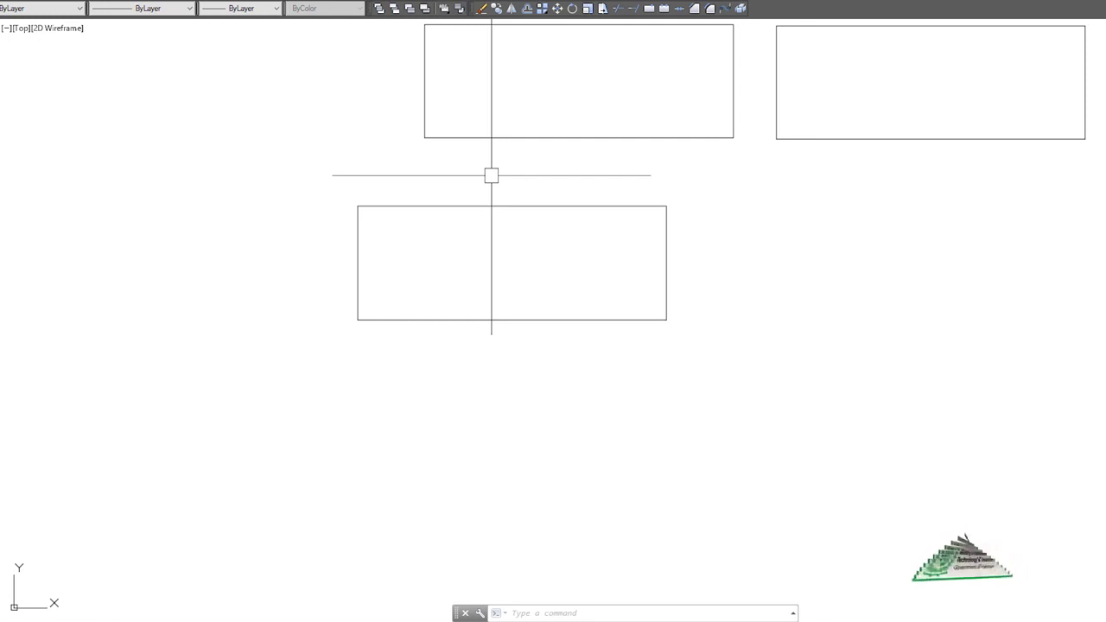
Run BE and pick ABC in Edit Block Definition to edit it in the Block Editor.
text(BE)
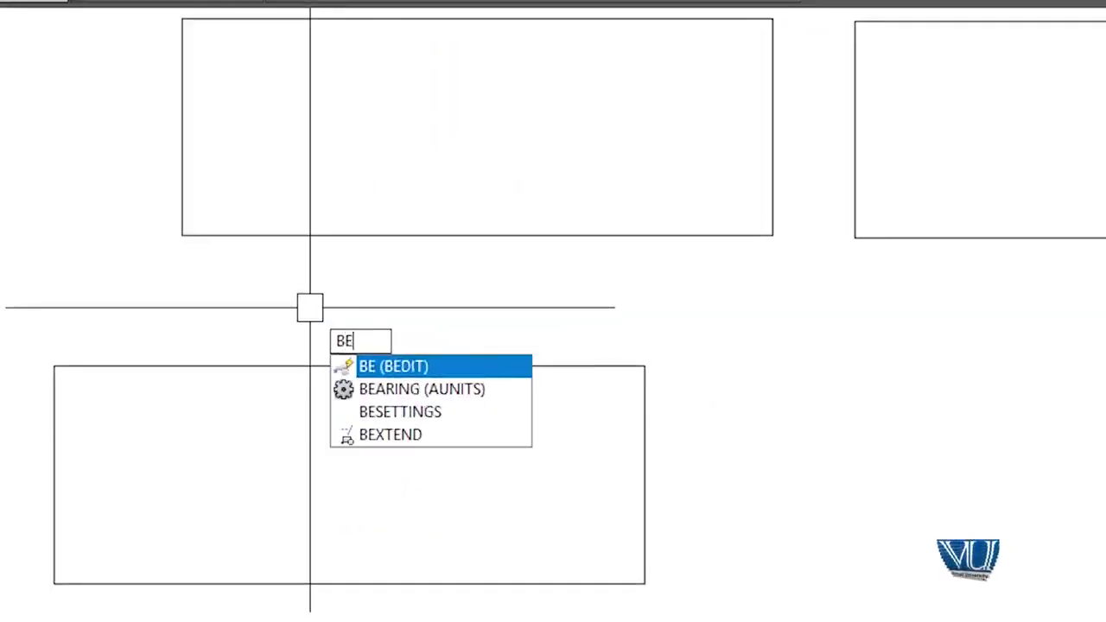
key(Return)
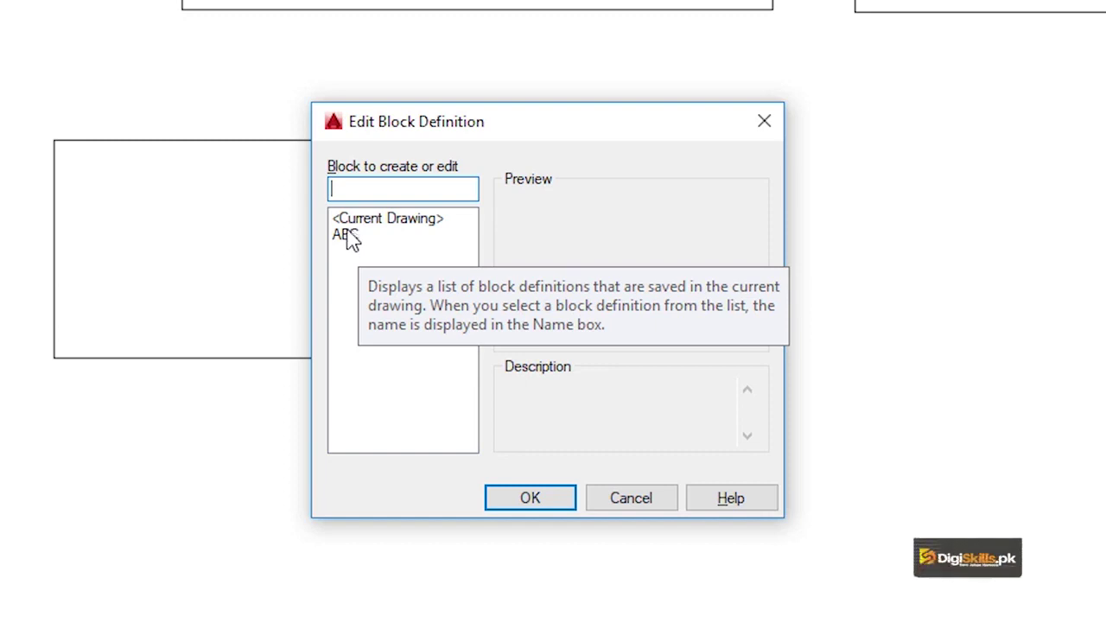
click(348, 237)
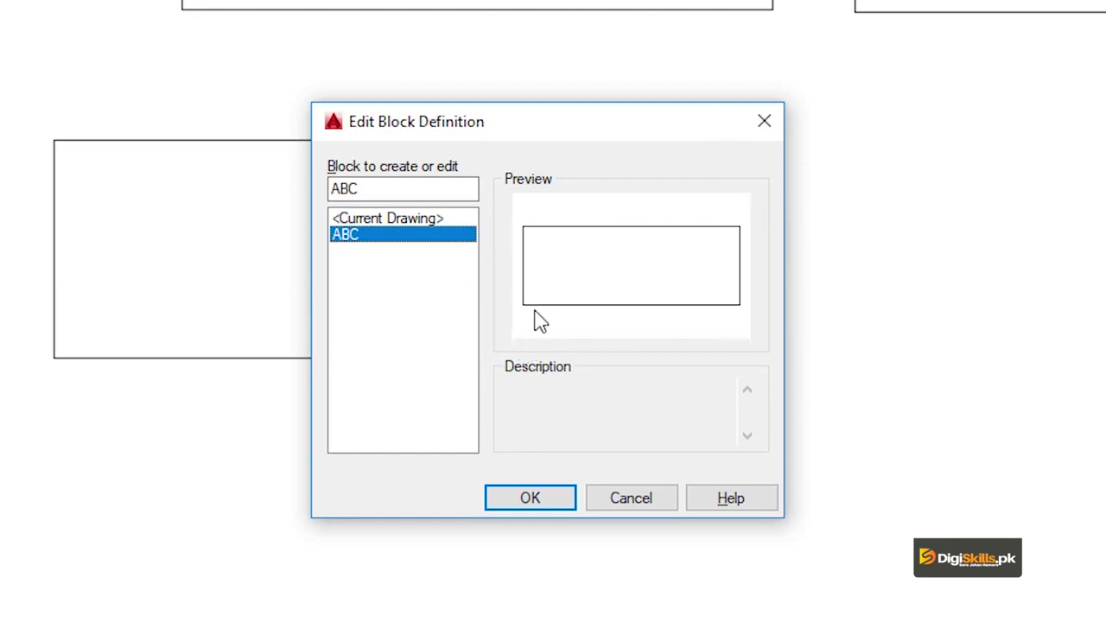
click(532, 505)
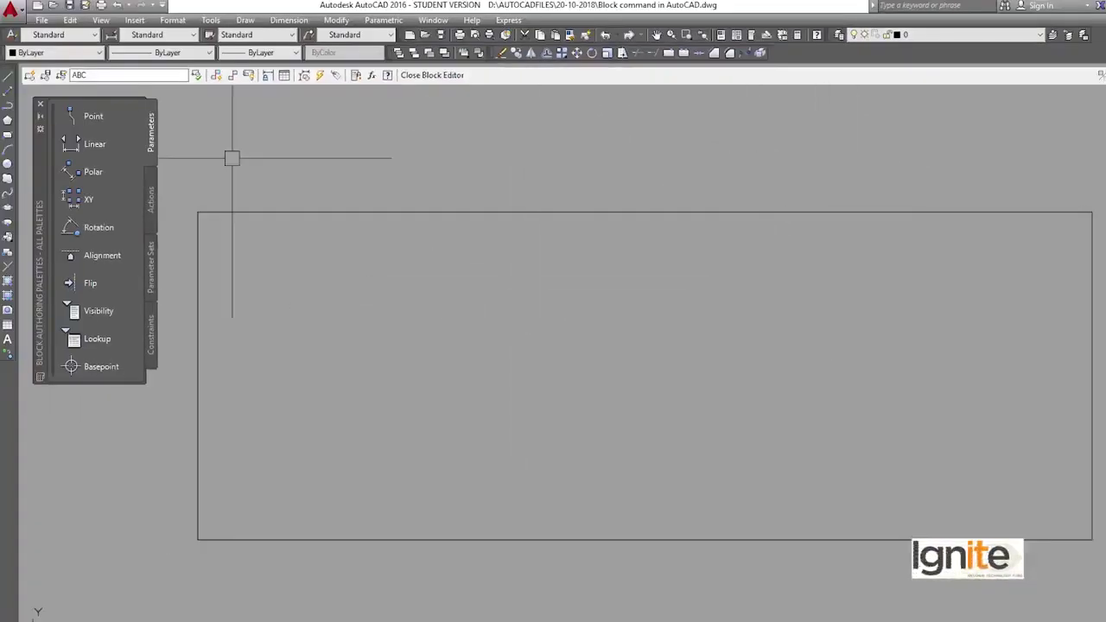
Stretch the rectangle's top-left corner grip inward to slant its outline.
click(95, 366)
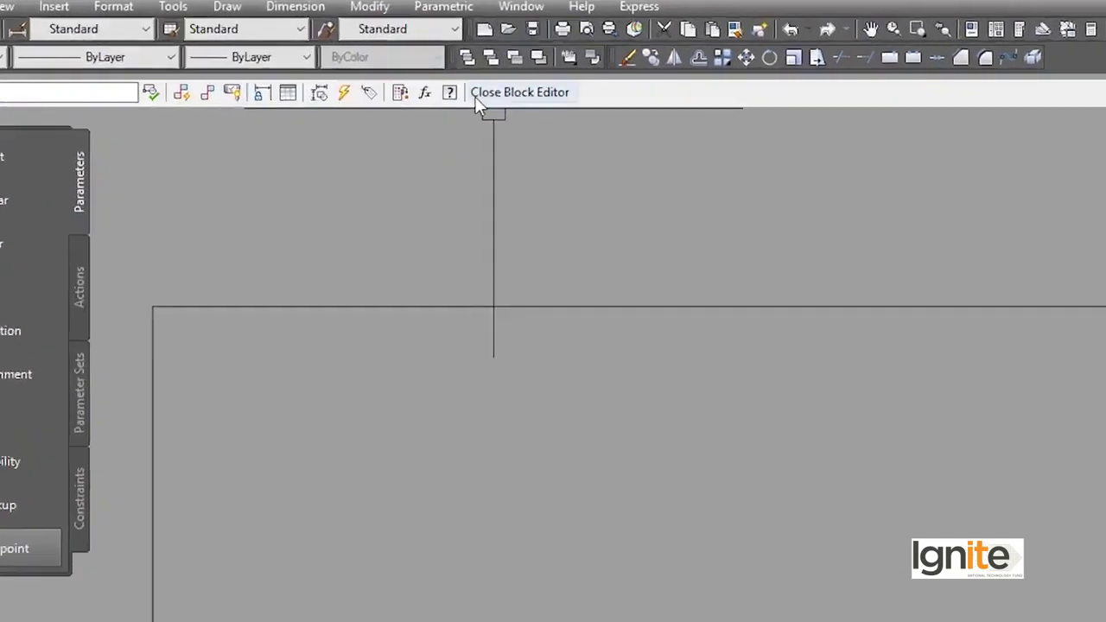
click(657, 305)
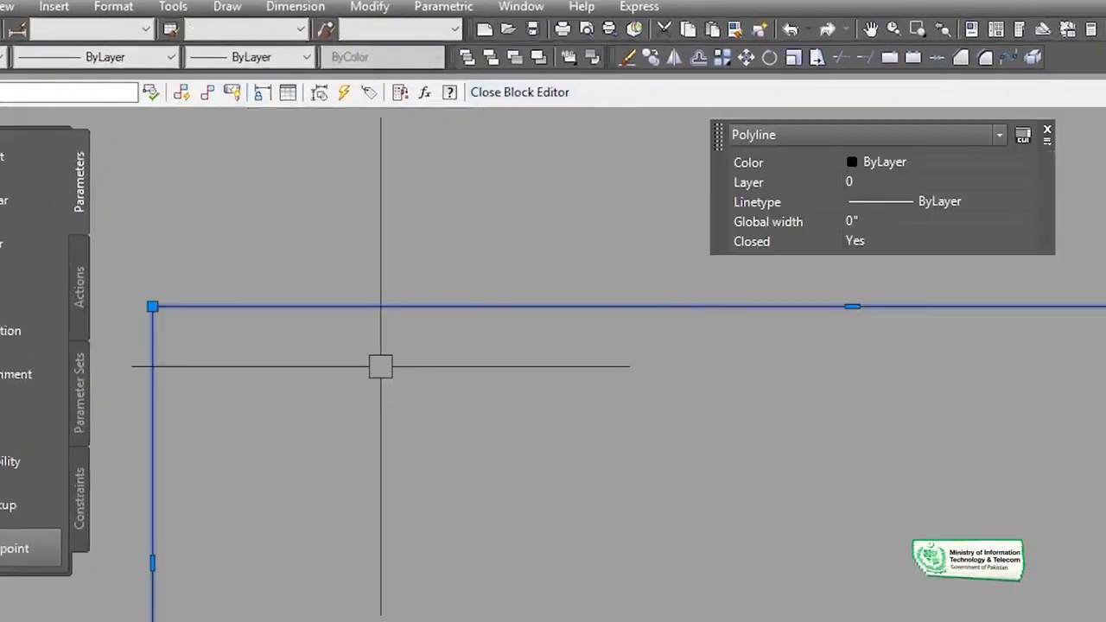
click(152, 306)
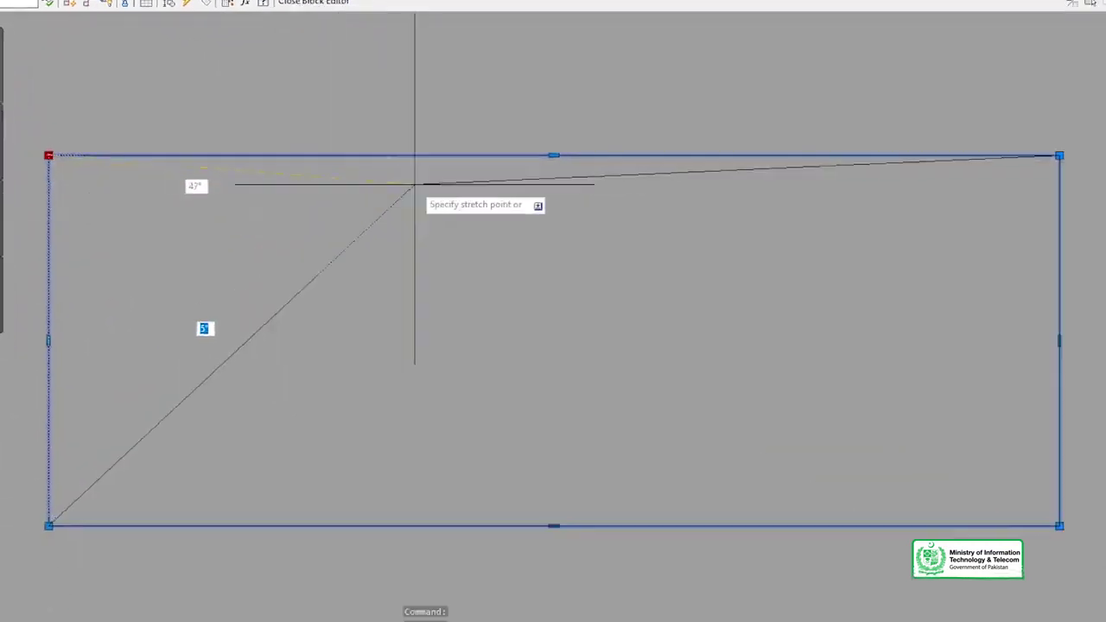
click(391, 231)
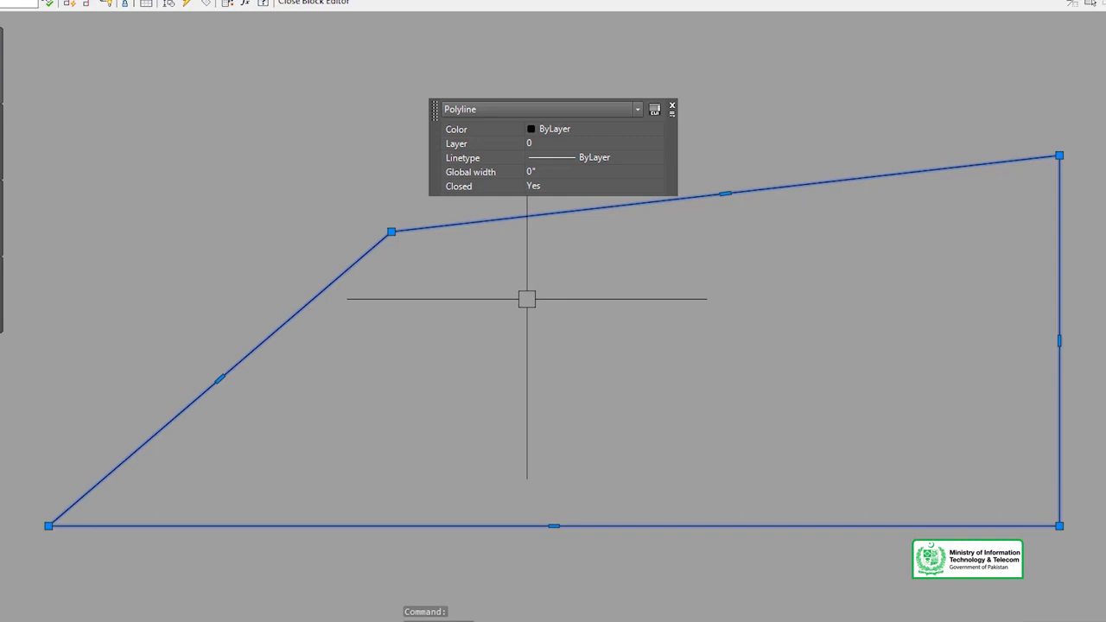
text(L)
Draw a dividing line from the slanted top edge to the bottom edge, then close the Block Editor.
key(Return)
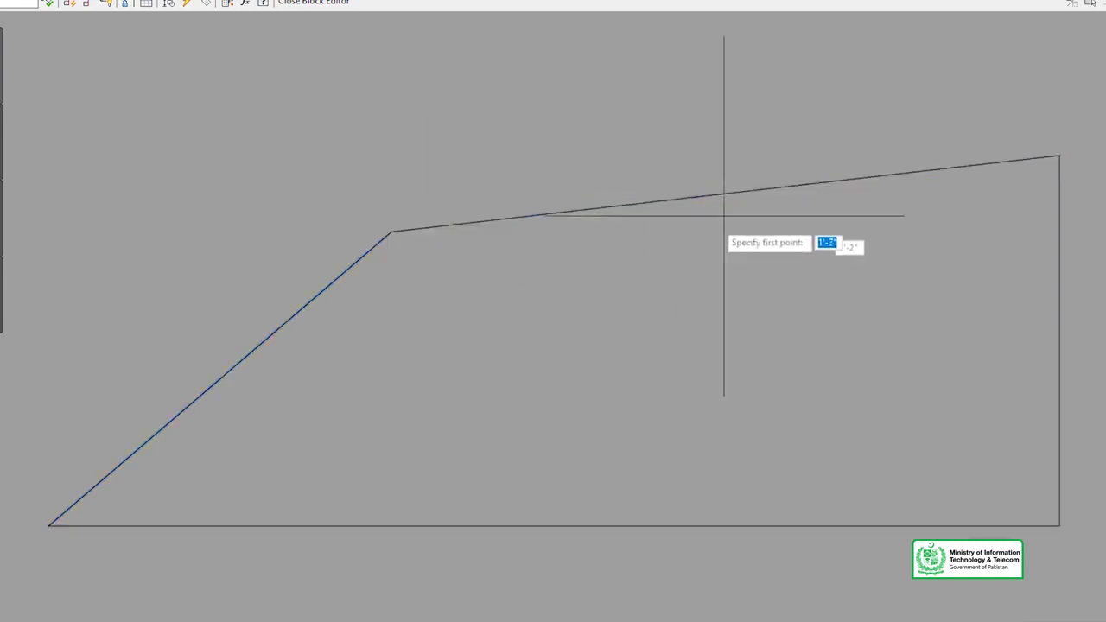
click(725, 193)
click(553, 521)
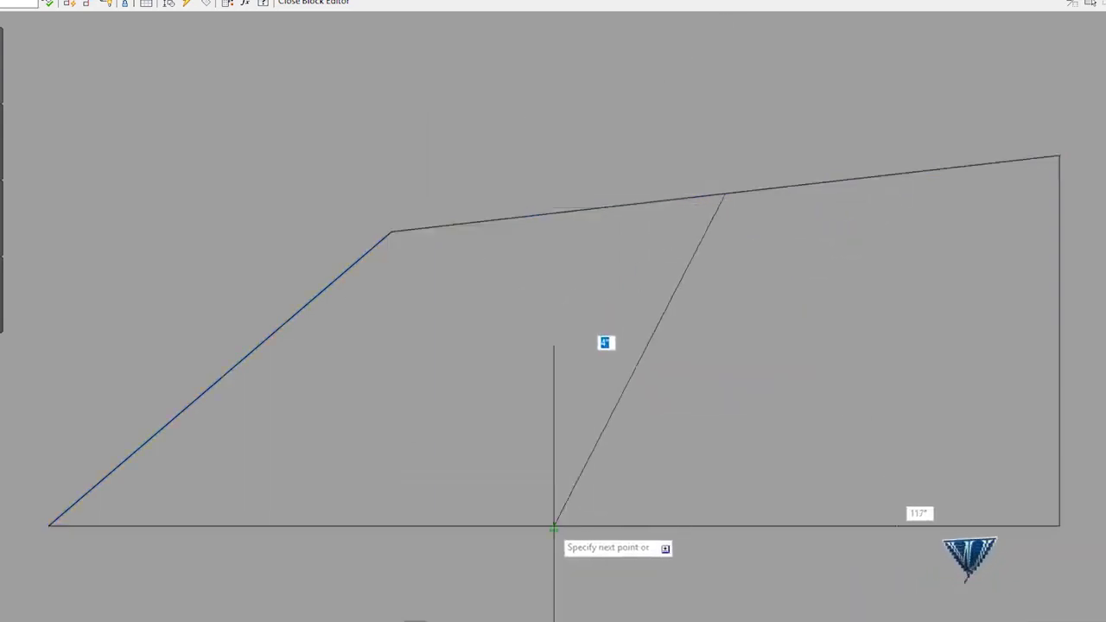
key(Return)
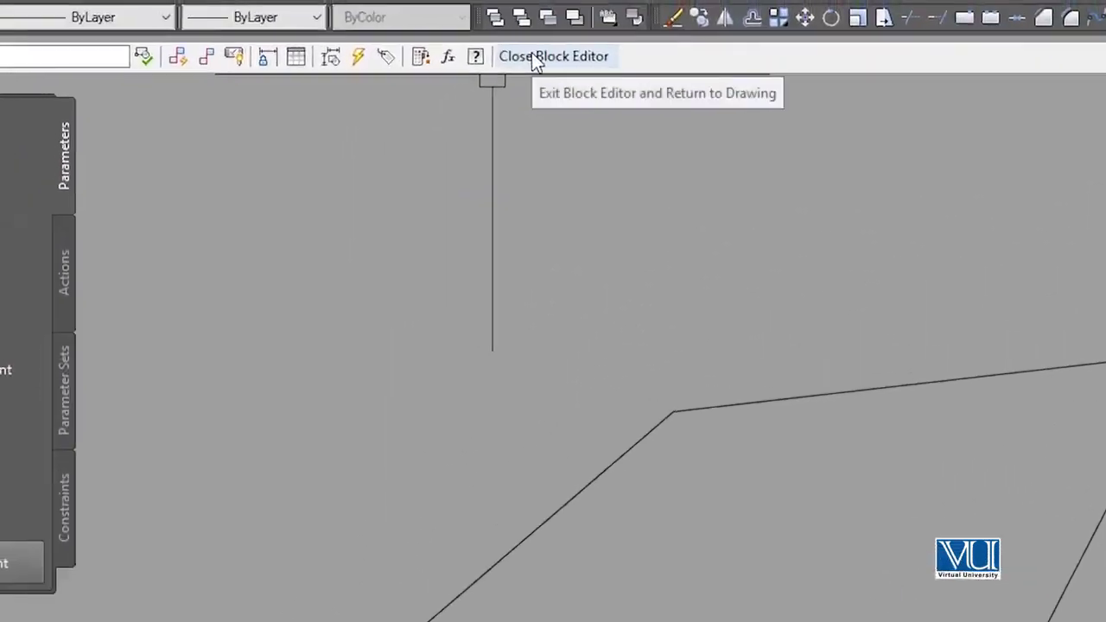
click(474, 47)
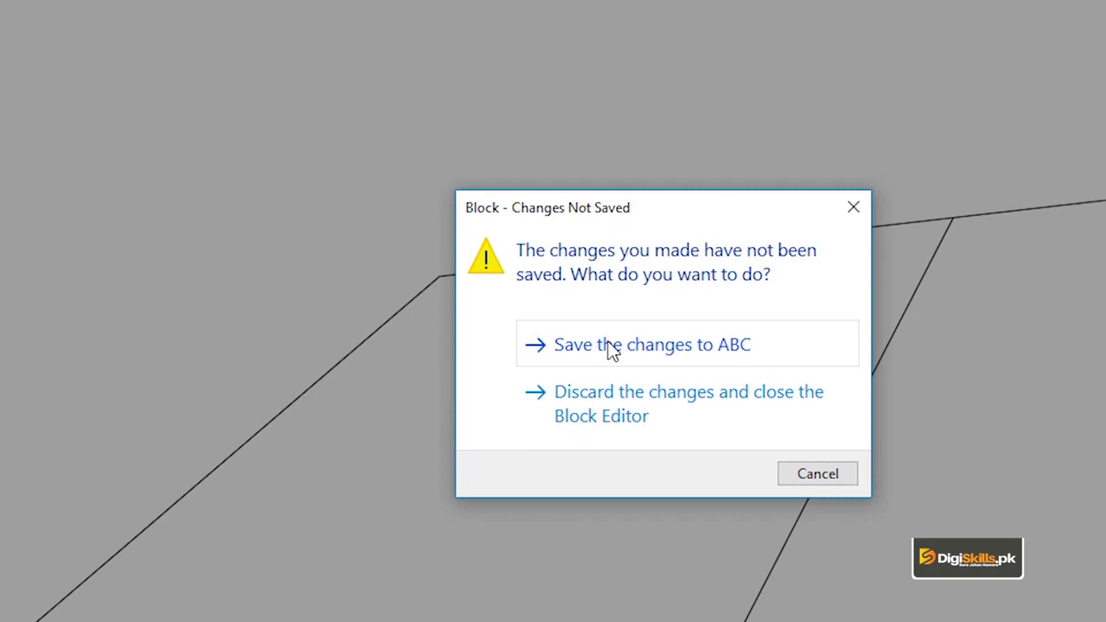
Save the changes to ABC and pan across the three updated block copies.
click(611, 346)
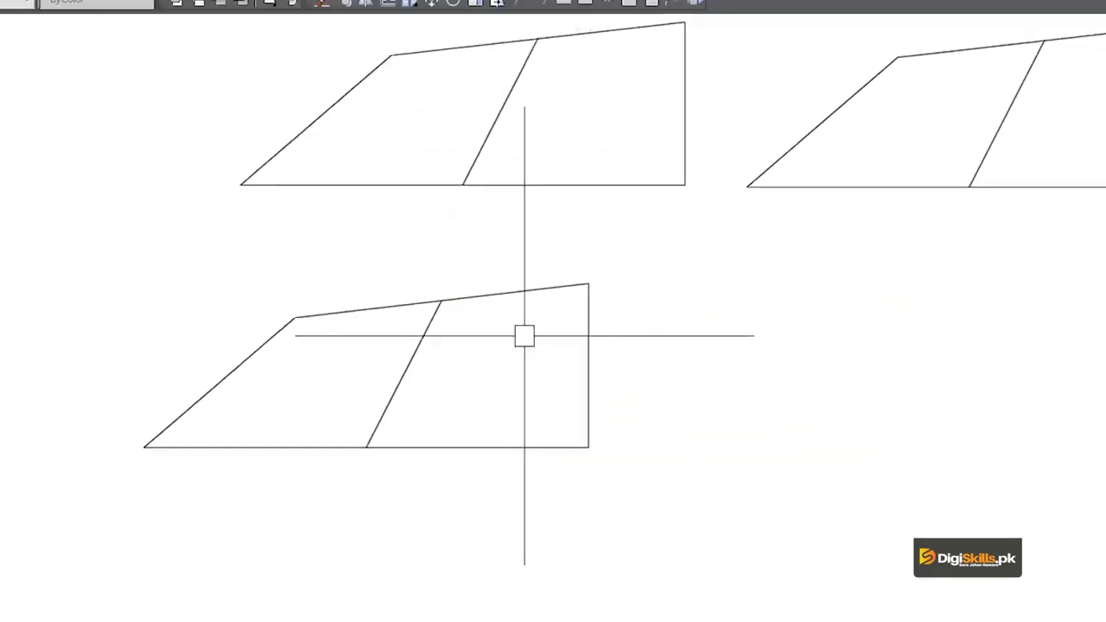
middle_drag(426, 437, 405, 459)
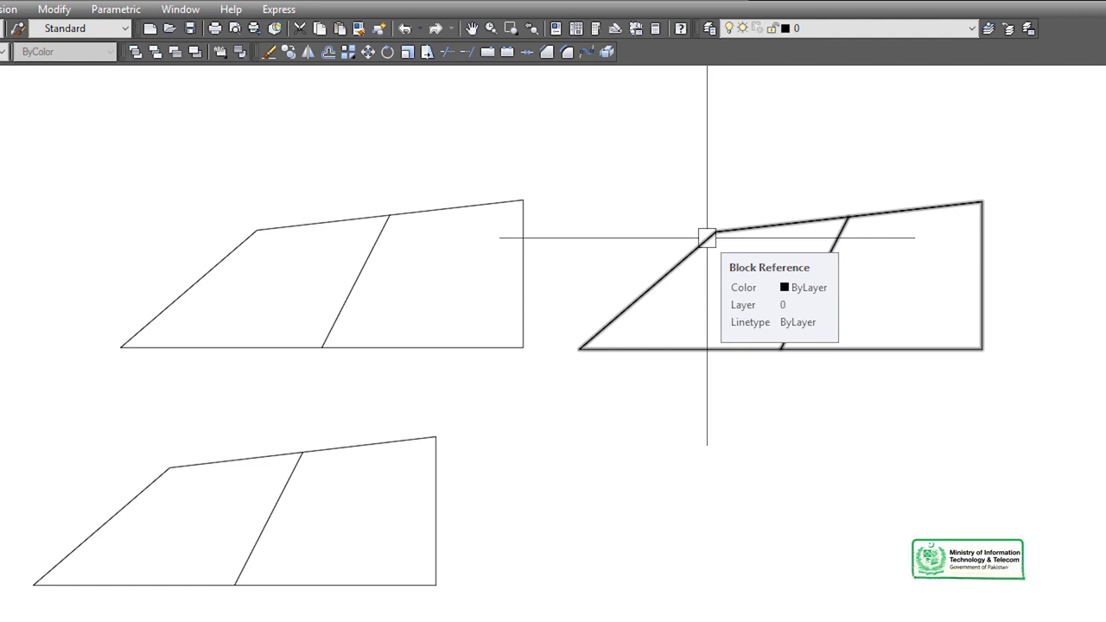
Draw a four-sided inscribed polygon as a diamond beside the ABC copies.
scroll(478, 181, down, 2)
scroll(479, 181, down, 1)
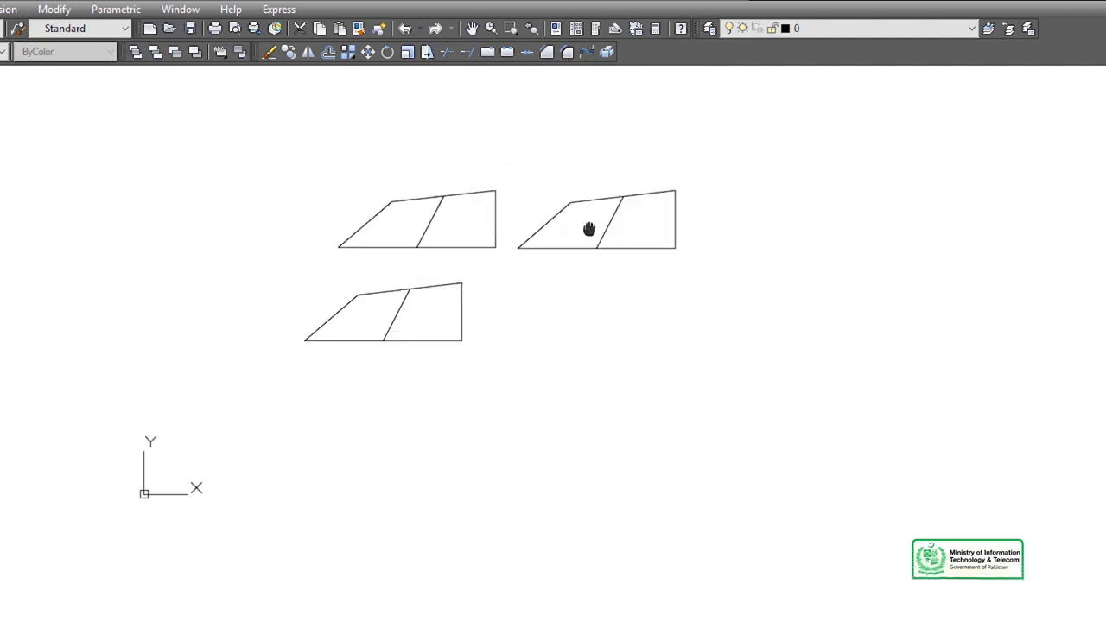
middle_drag(590, 230, 380, 308)
scroll(250, 296, up, 2)
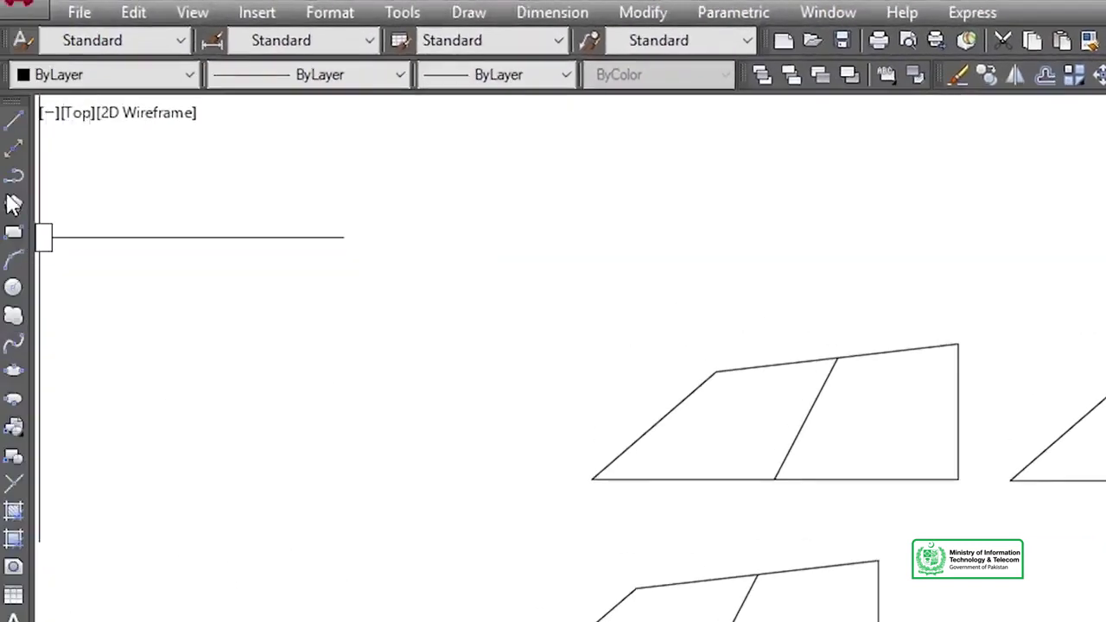
click(13, 204)
key(Return)
click(635, 304)
click(707, 361)
click(628, 433)
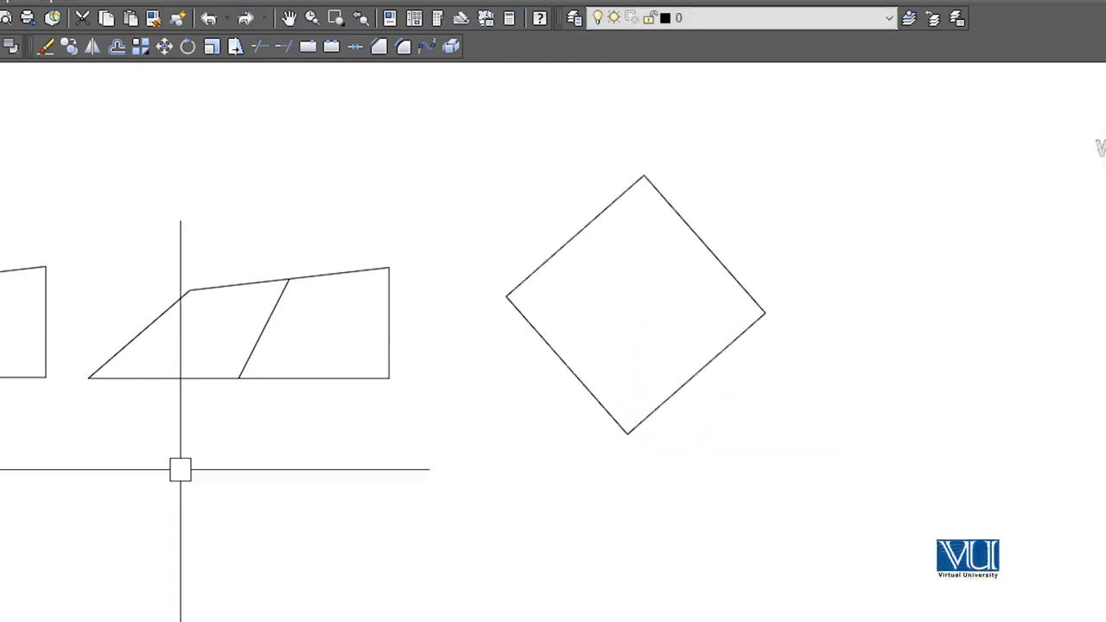
Draw lines across the diamond through its left, right, top and bottom corners.
text(L)
key(Return)
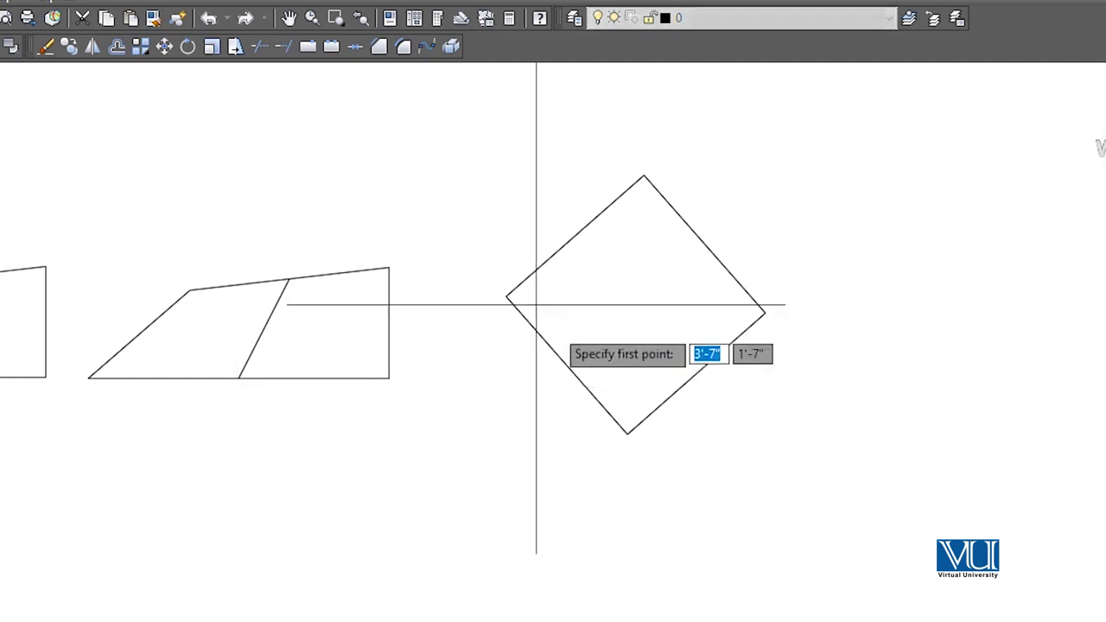
click(507, 297)
click(765, 312)
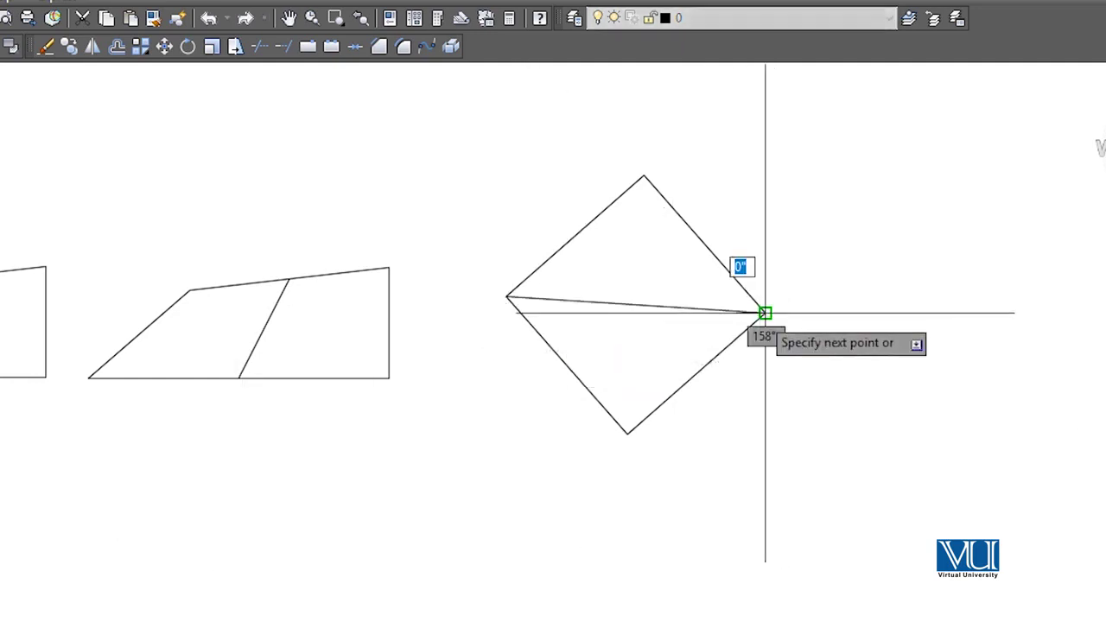
click(642, 172)
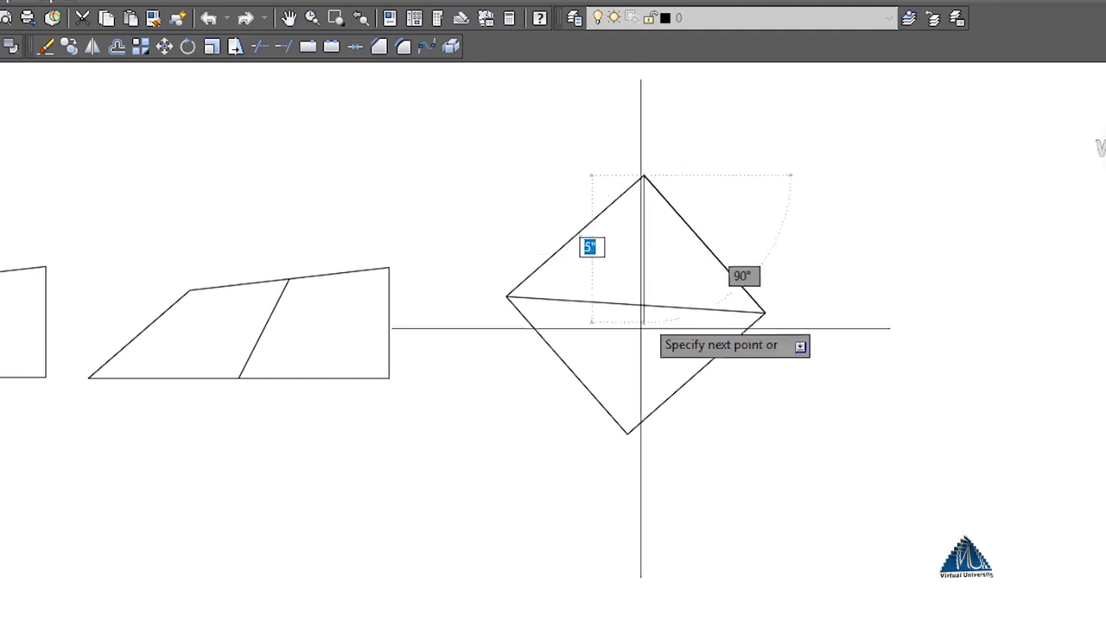
click(627, 434)
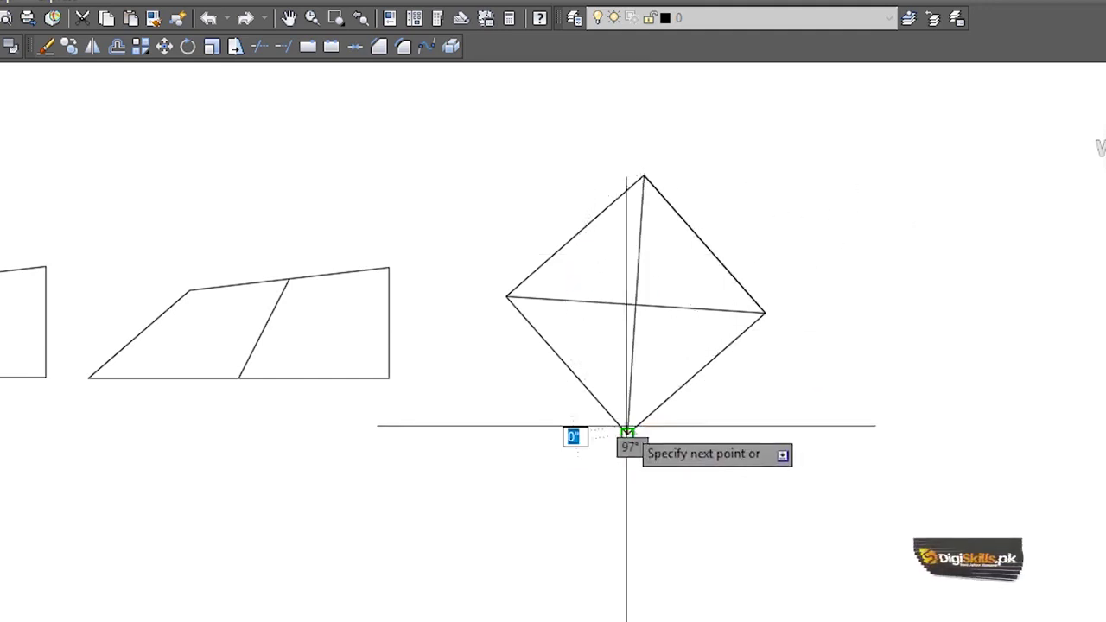
key(Return)
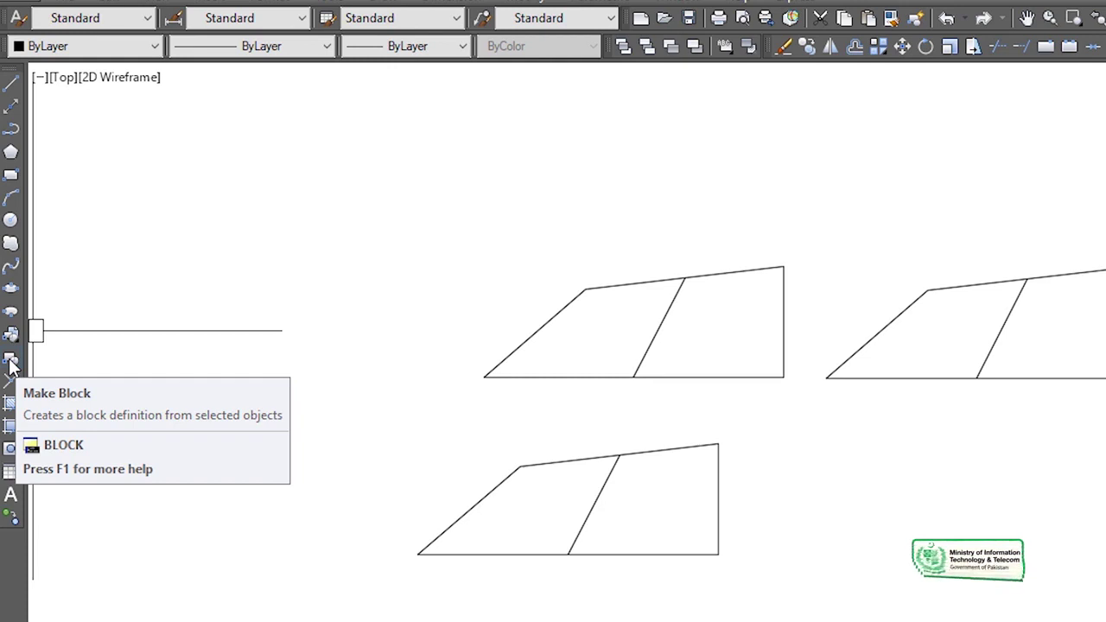
Create block abcd from the diamond and its lines, selected with a window.
click(12, 367)
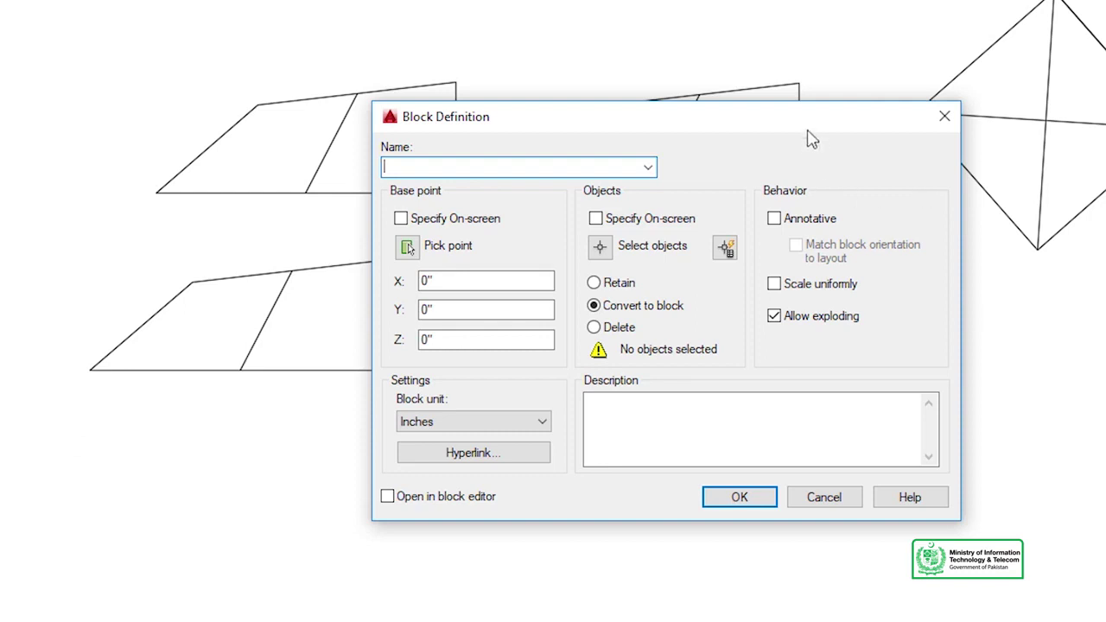
drag(809, 129, 587, 67)
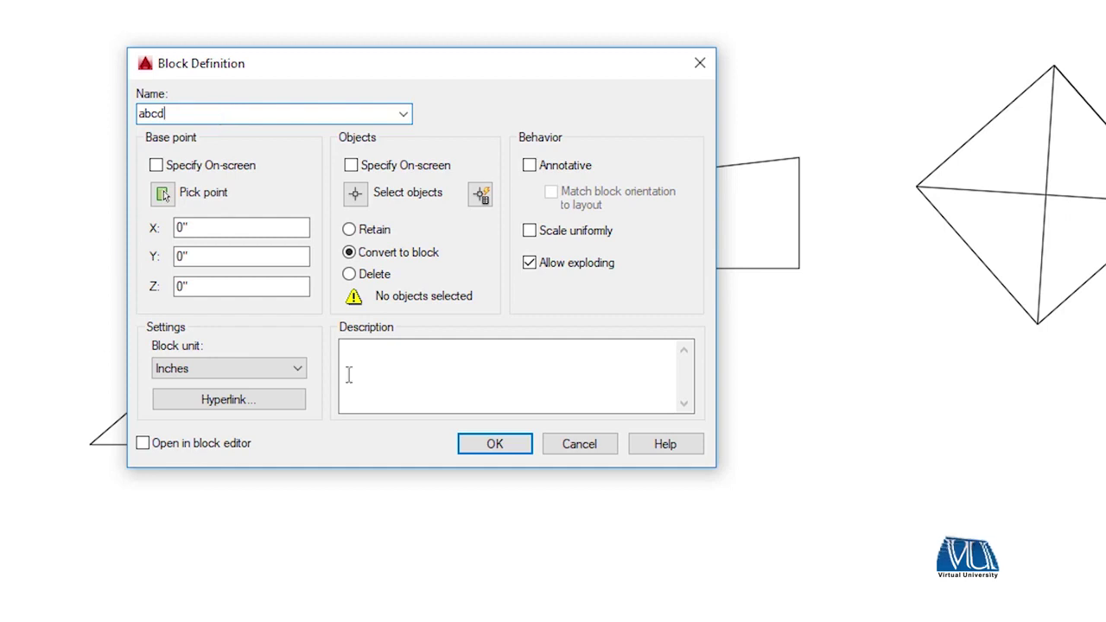
click(357, 195)
click(1022, 154)
click(786, 360)
key(Return)
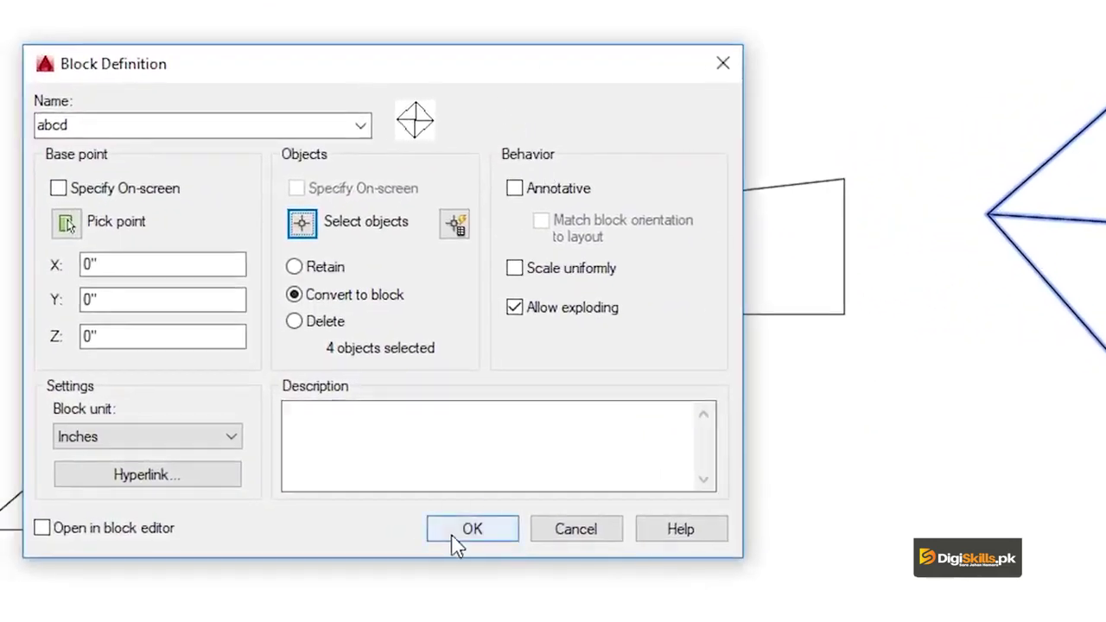
click(464, 531)
text(I)
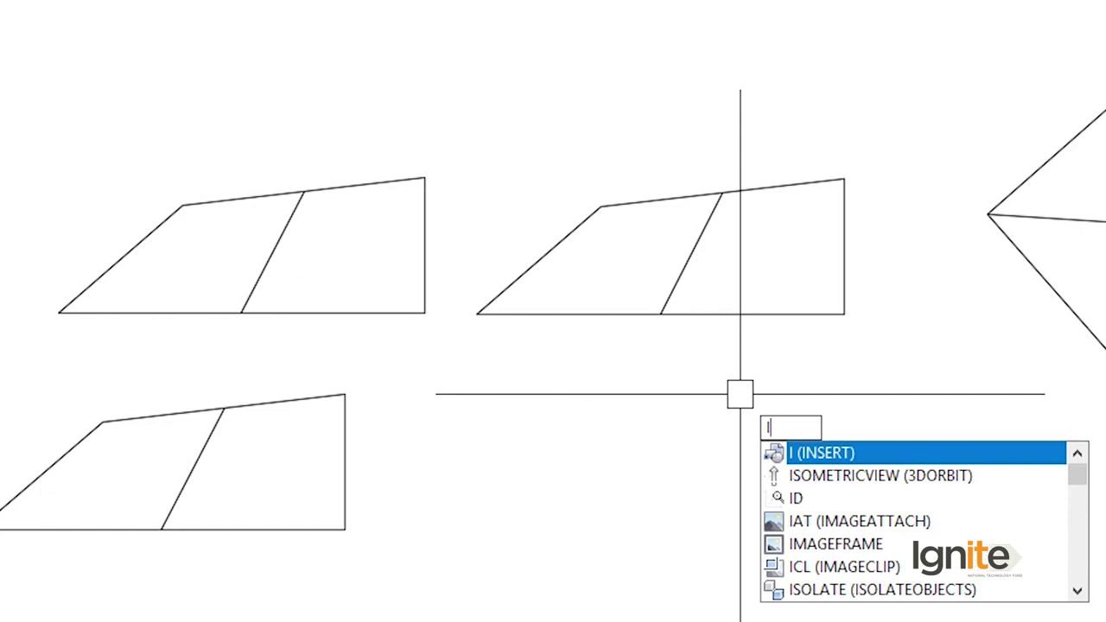
Choose abcd from the Insert dialog's Name list and confirm the insertion settings.
key(Return)
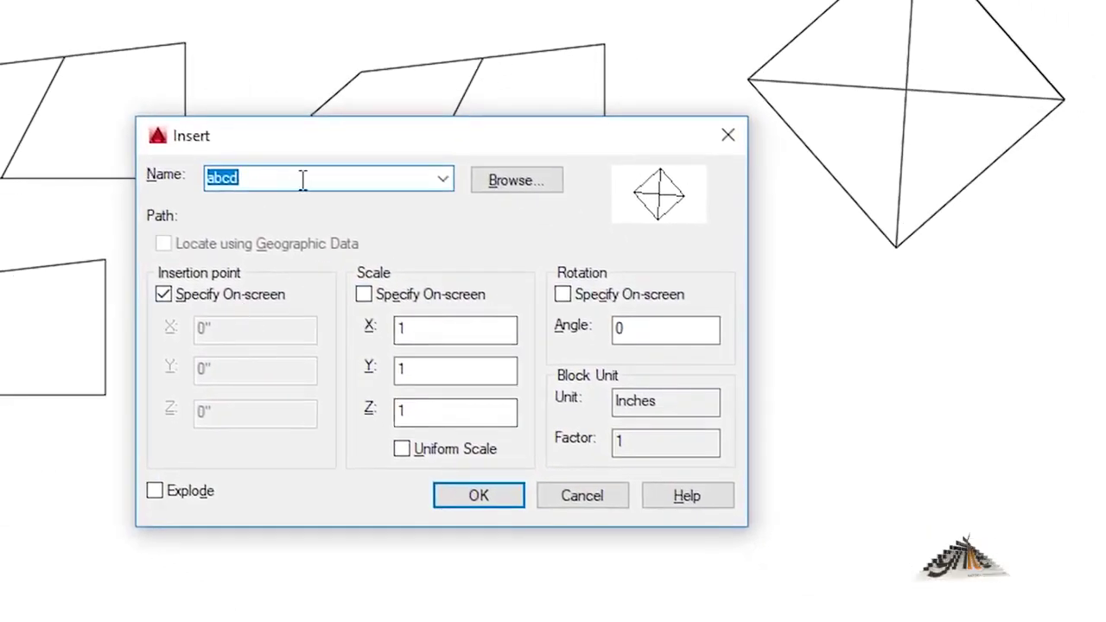
click(443, 179)
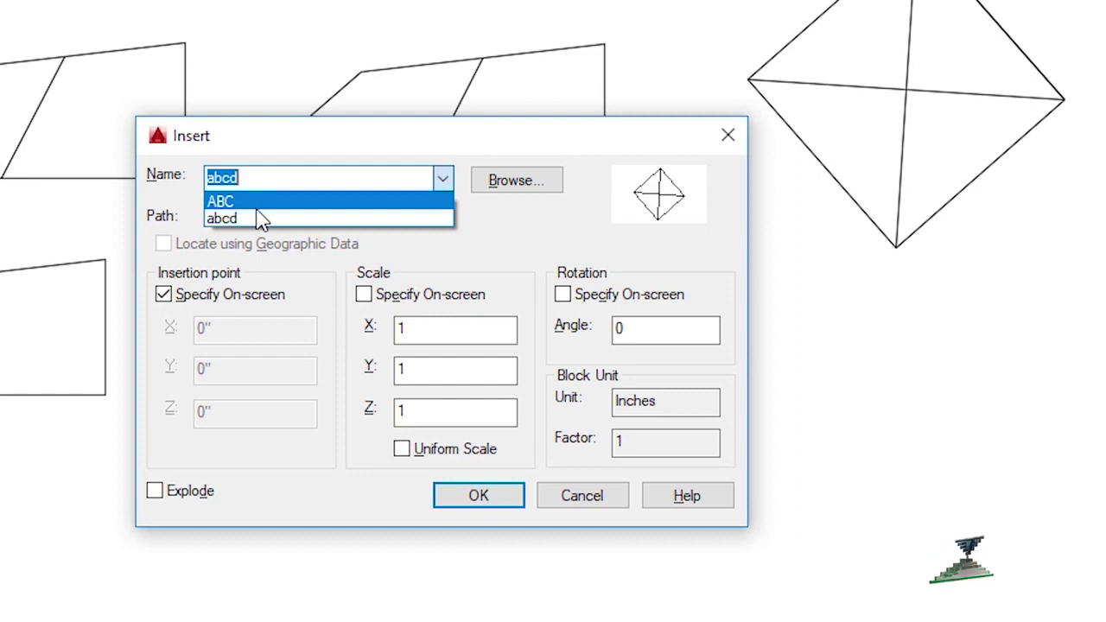
click(226, 219)
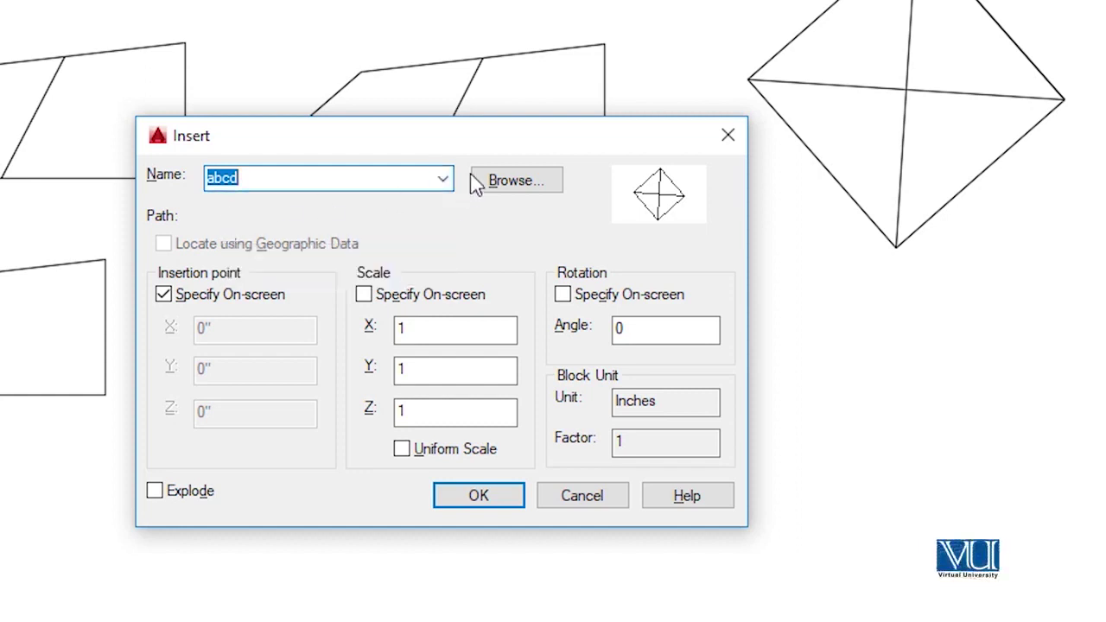
click(441, 178)
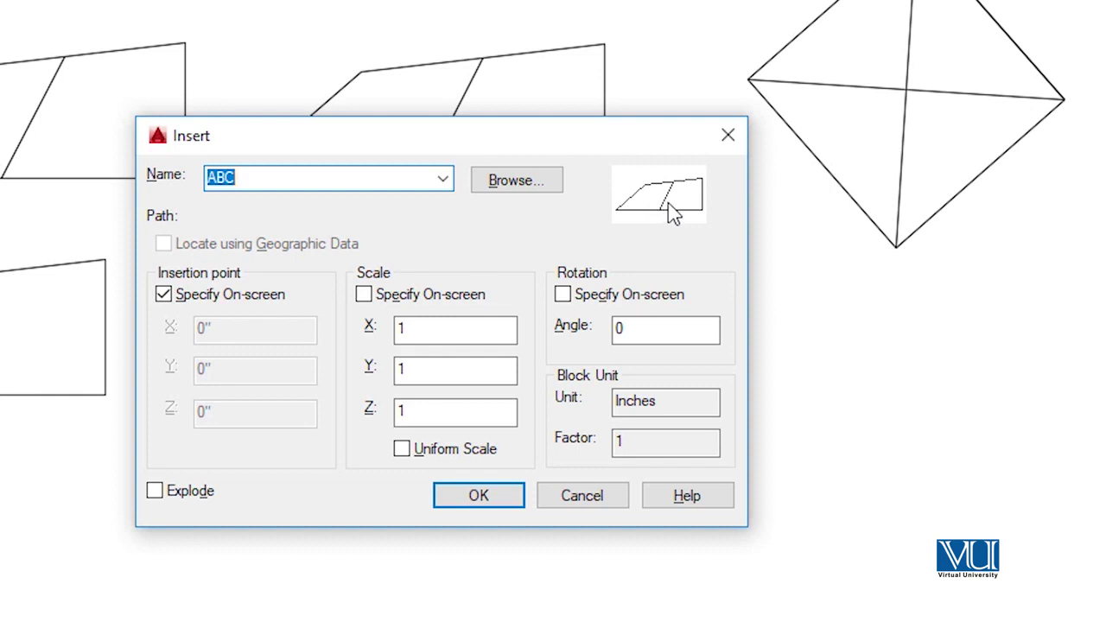
click(442, 179)
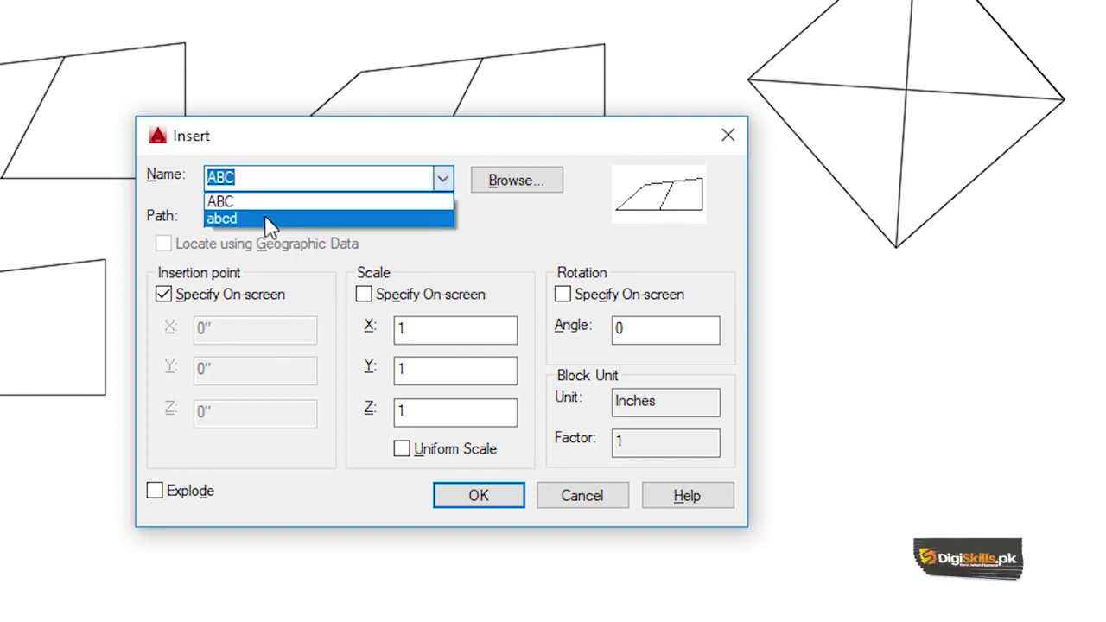
click(269, 222)
click(480, 503)
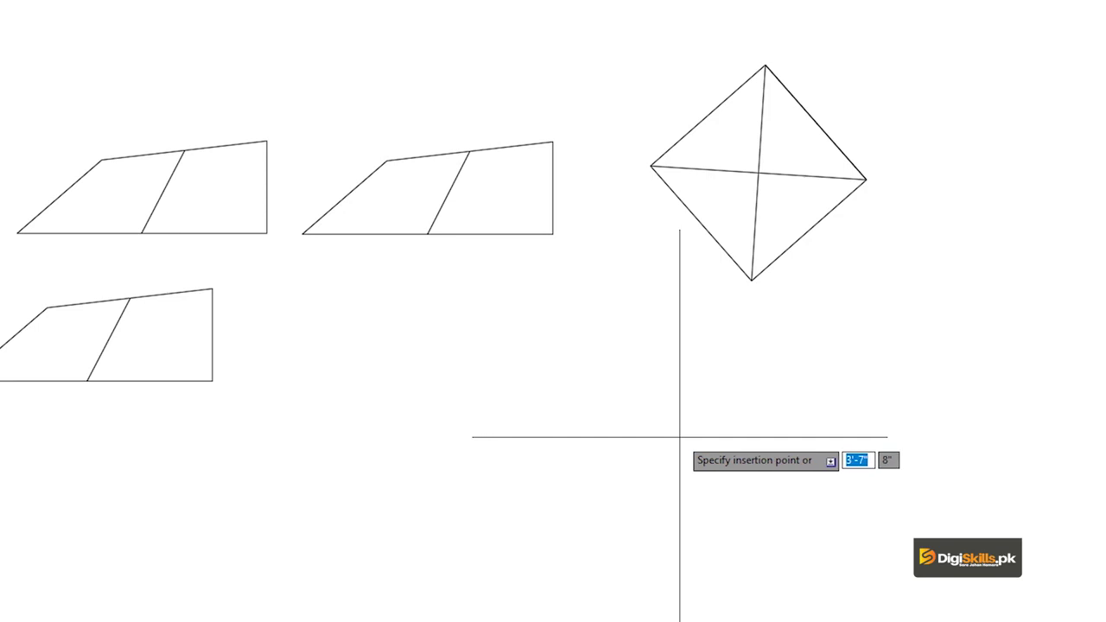
Place an abcd copy to the right, adjust the view, and insert another abcd copy.
click(731, 494)
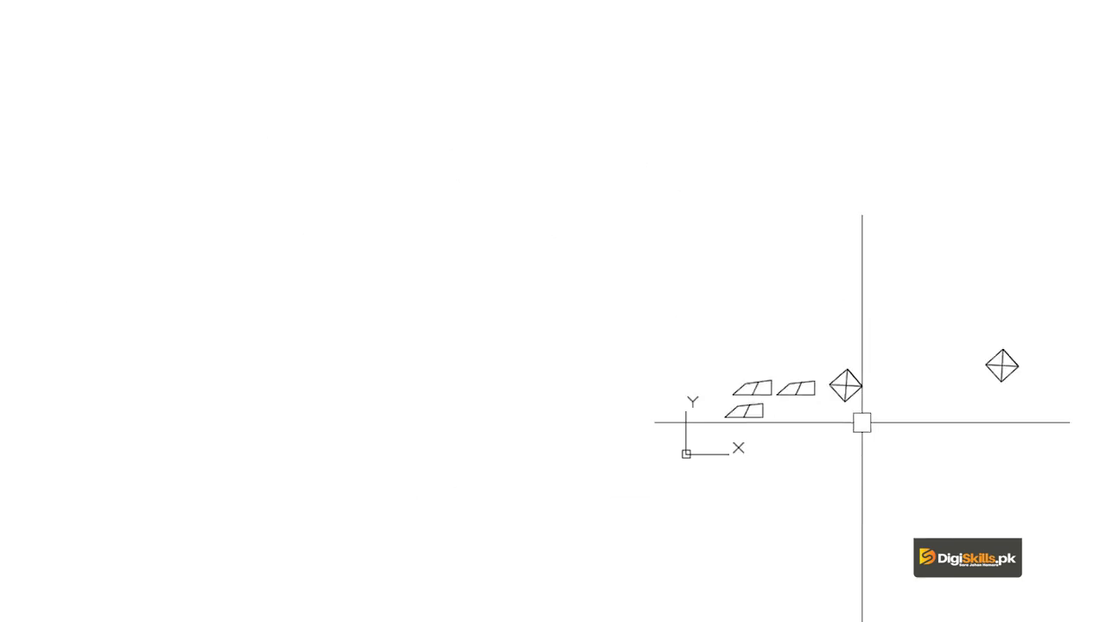
middle_drag(592, 375, 527, 348)
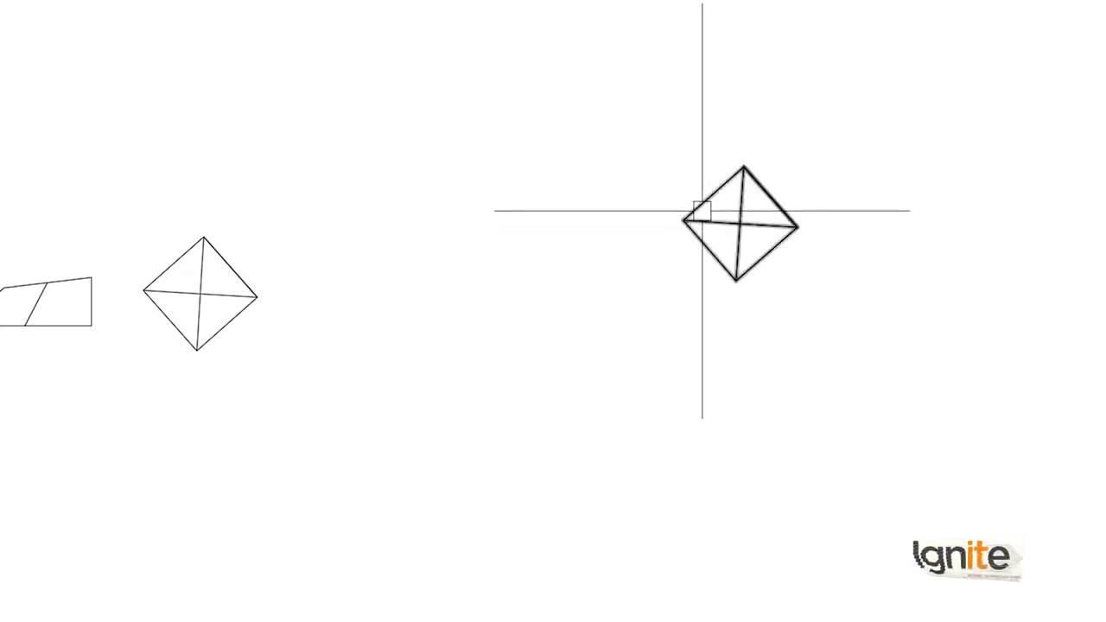
mouse_move(702, 211)
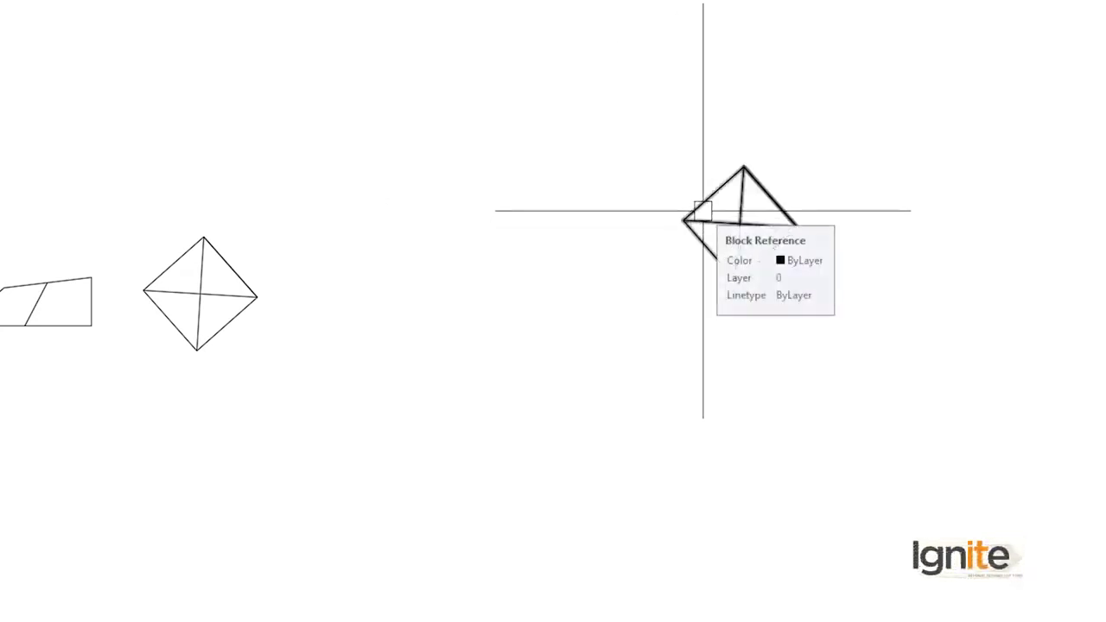
text(z)
key(Return)
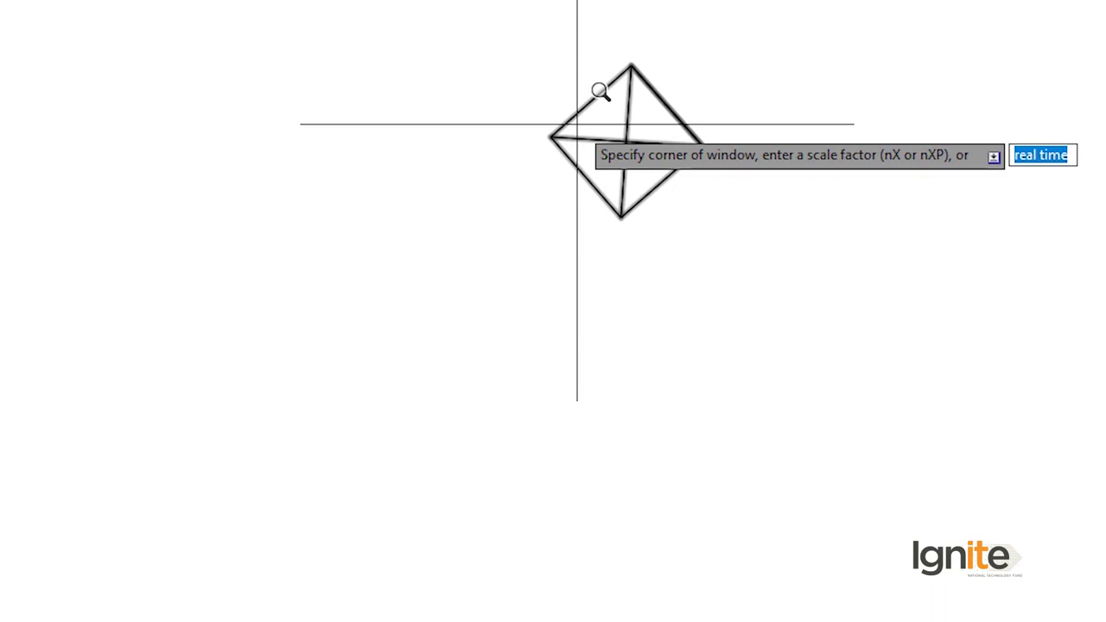
key(Escape)
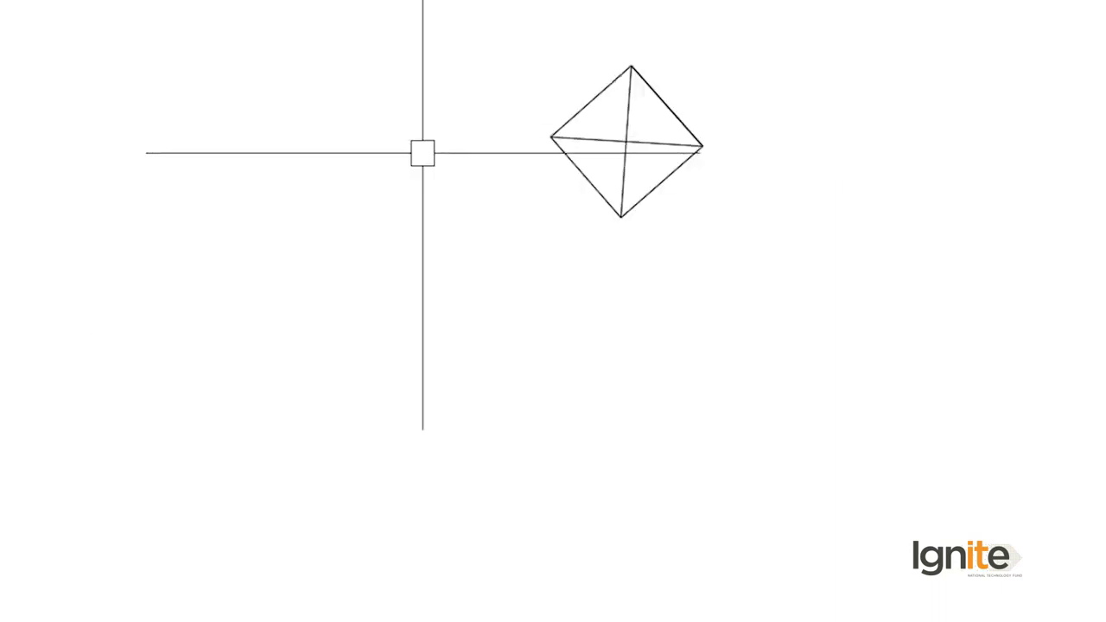
key(Return)
key(Escape)
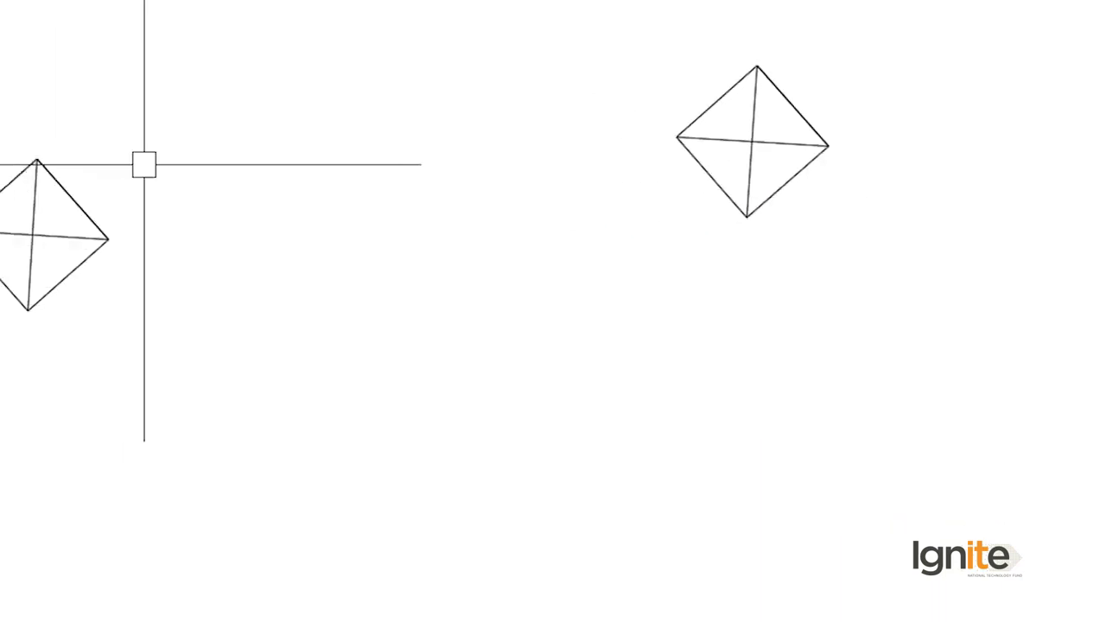
text(I)
key(Return)
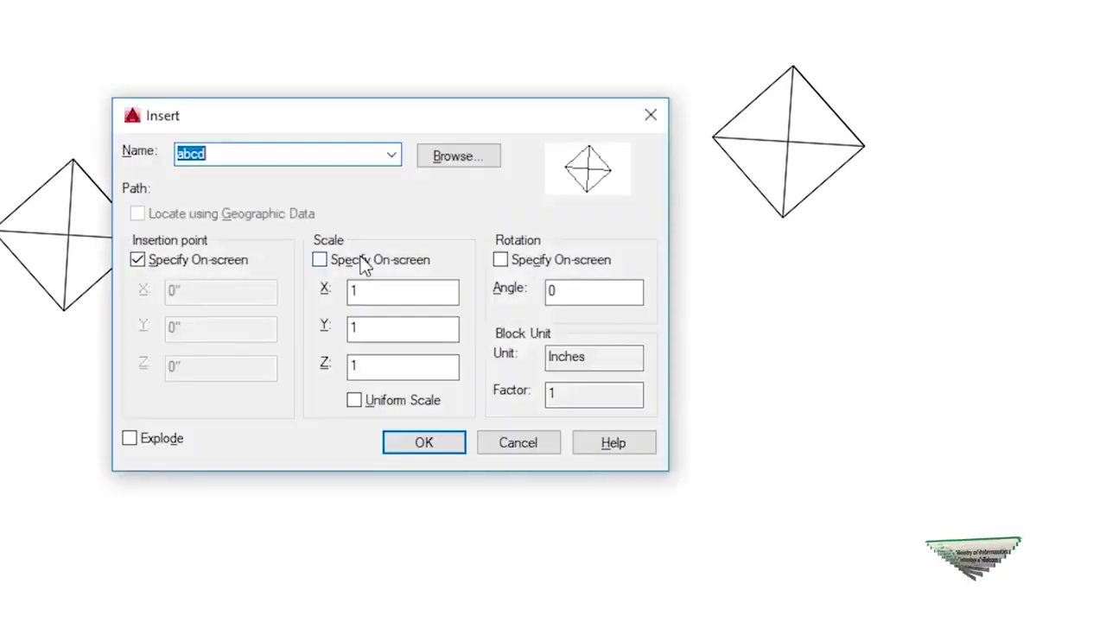
click(441, 457)
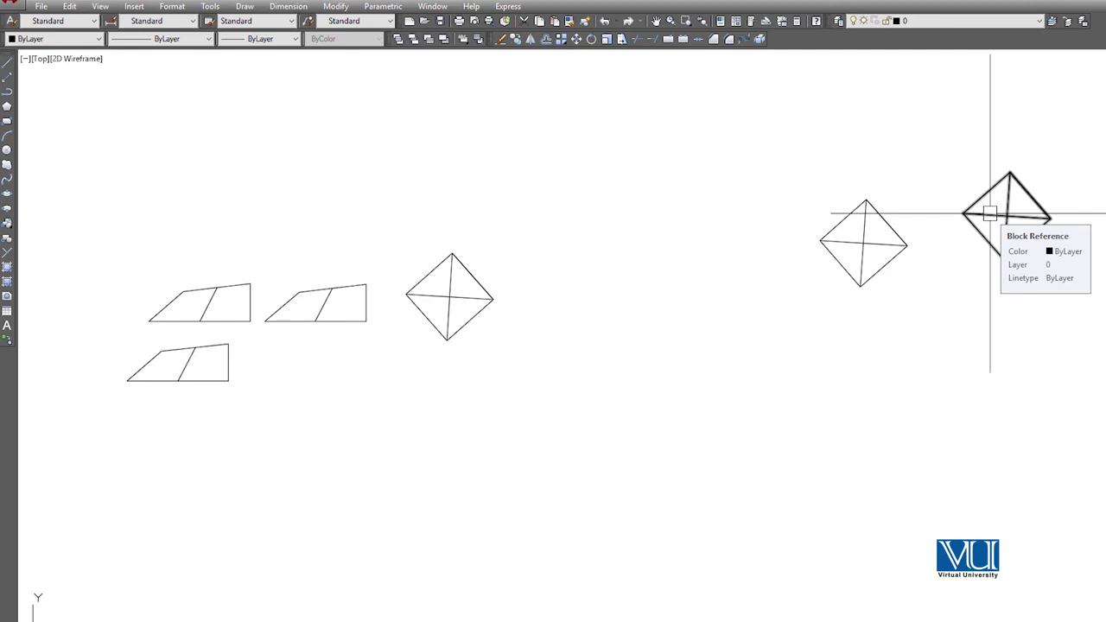
Run BE and select abcd in Edit Block Definition to open it for editing.
text(b)
text(e)
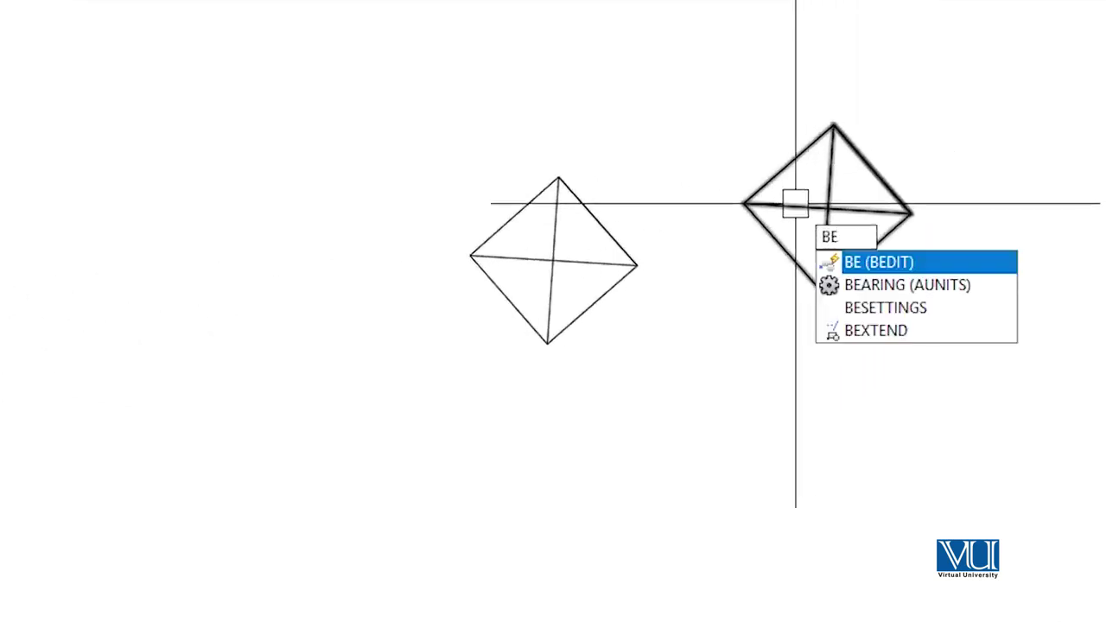
key(Return)
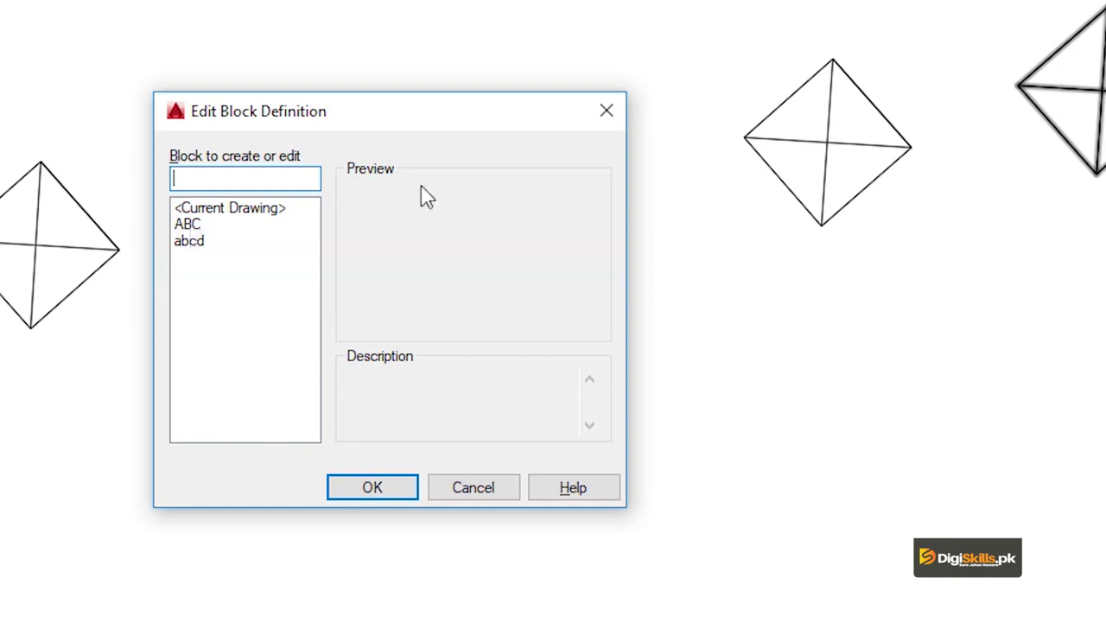
click(192, 242)
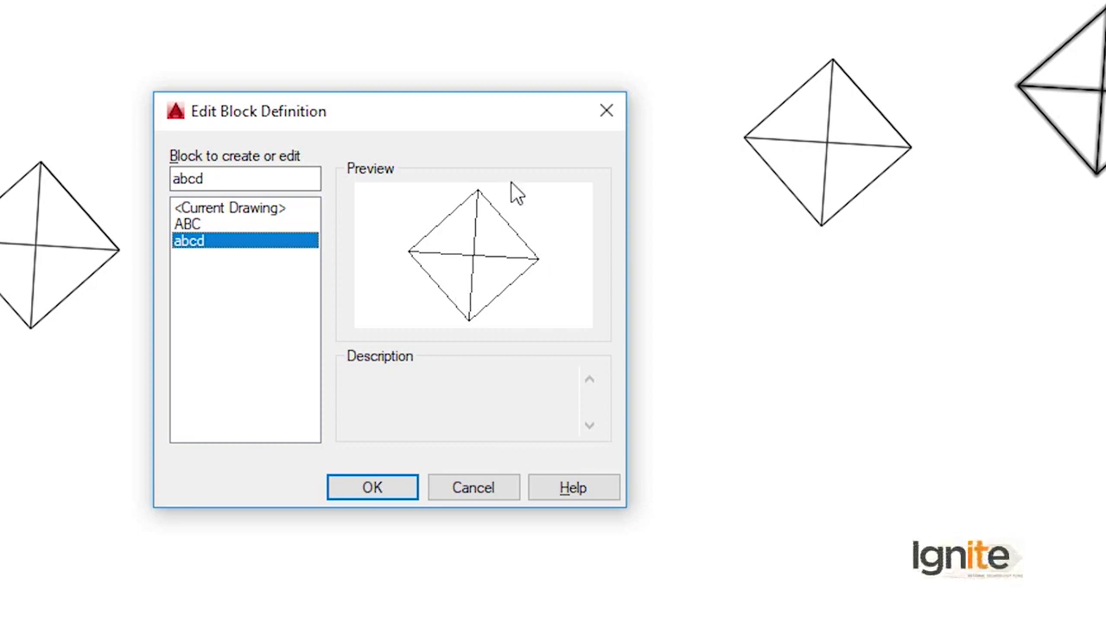
click(391, 486)
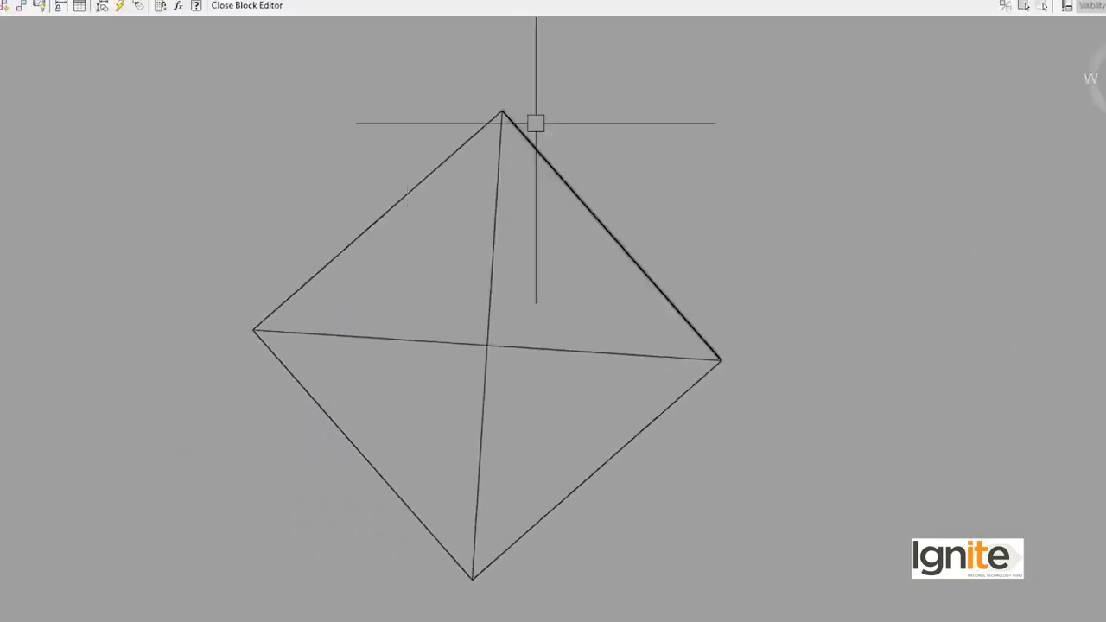
Drag the diamond's left corner grip inward and its top corner grip down into a lopsided kite.
click(391, 208)
click(311, 331)
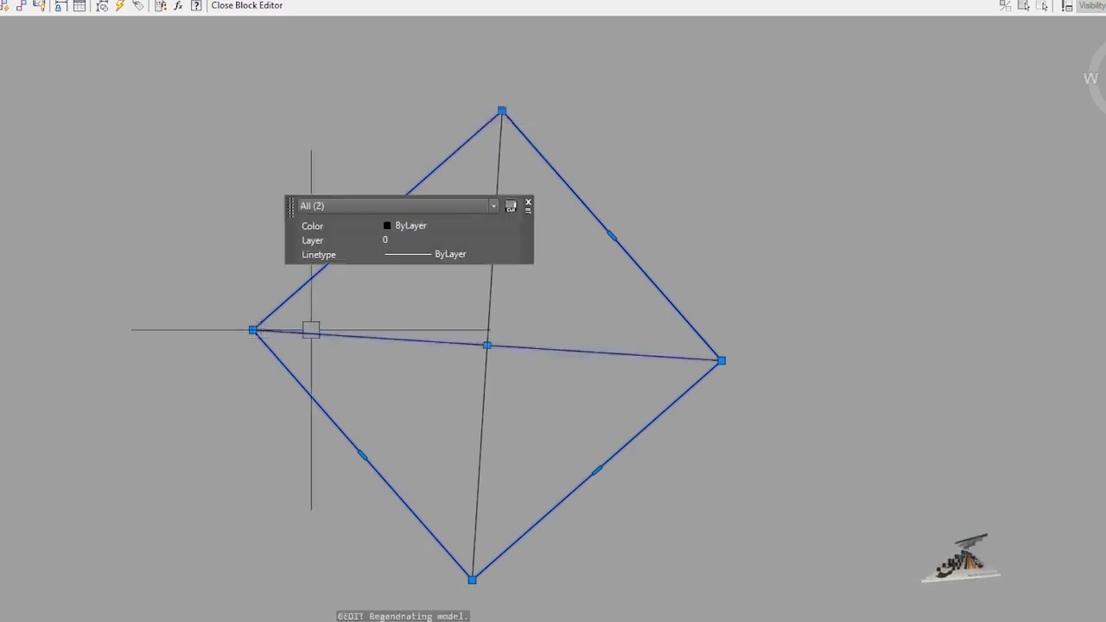
click(253, 330)
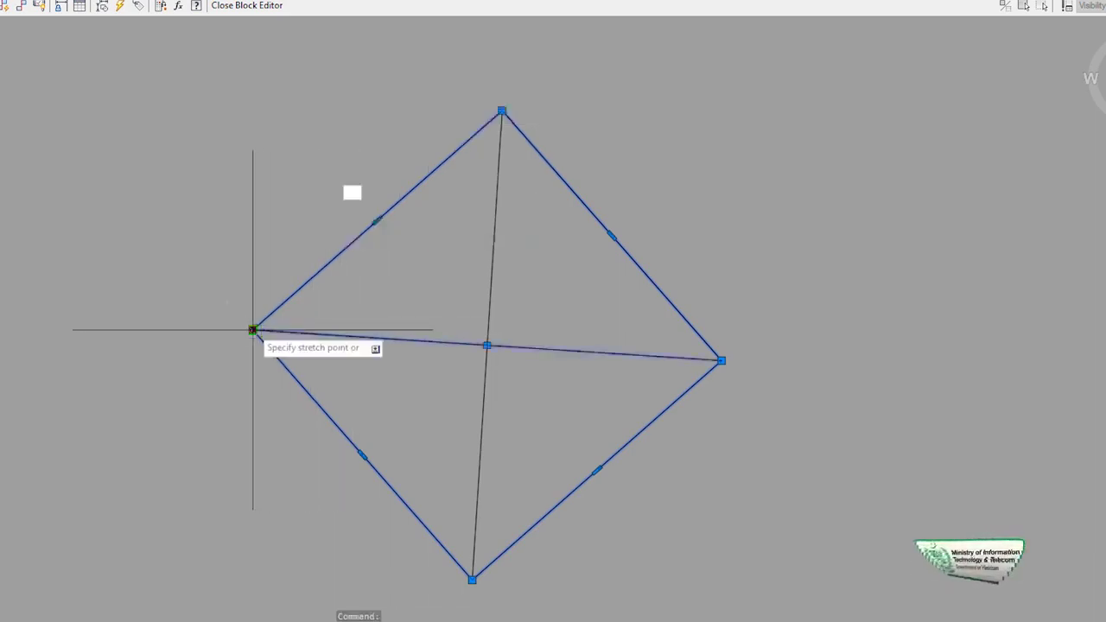
click(371, 287)
click(502, 111)
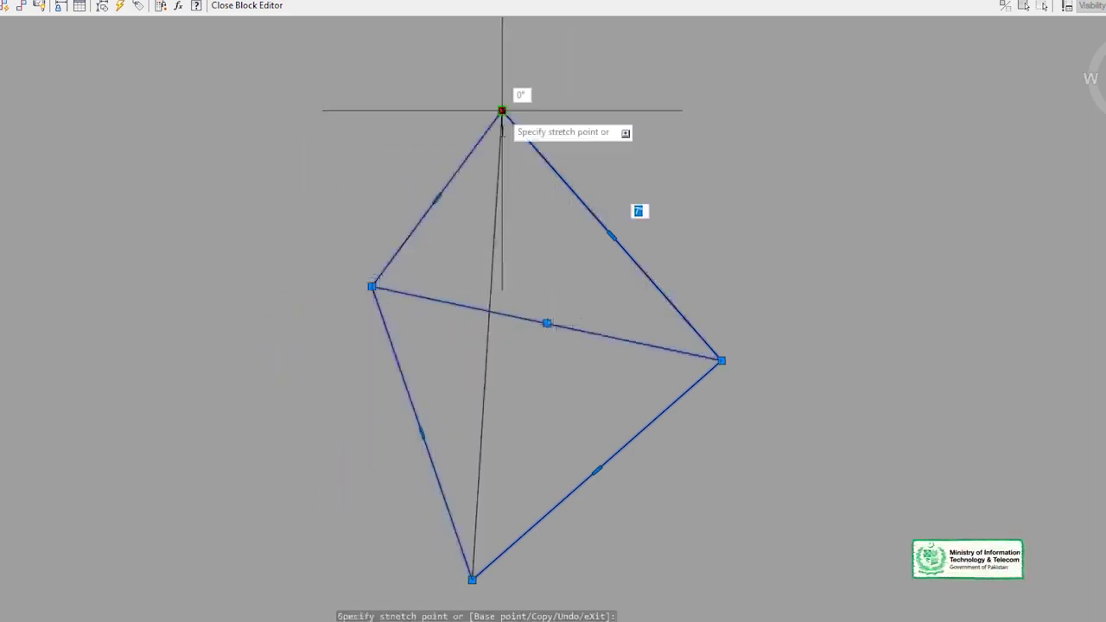
key(Escape)
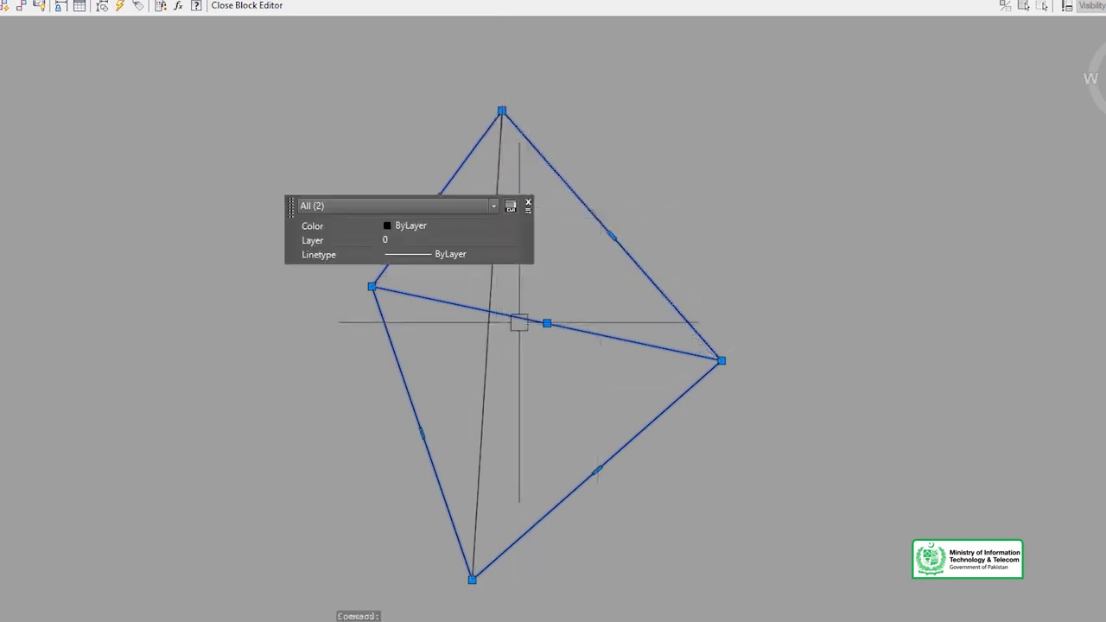
click(502, 111)
key(Escape)
click(502, 111)
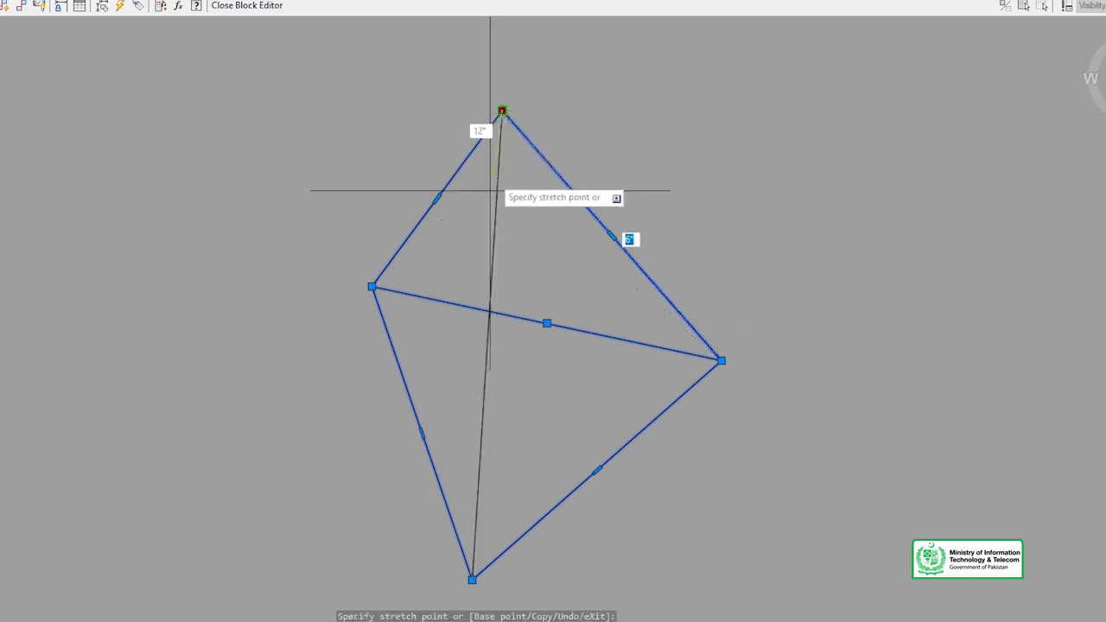
click(481, 265)
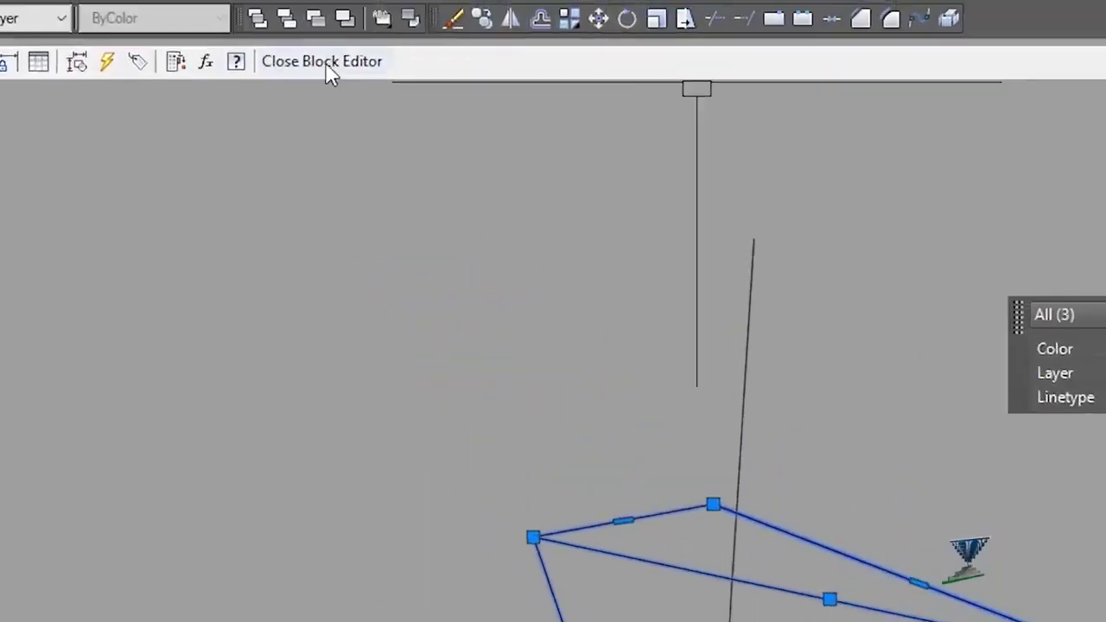
Close the Block Editor and save the changes to abcd.
click(298, 67)
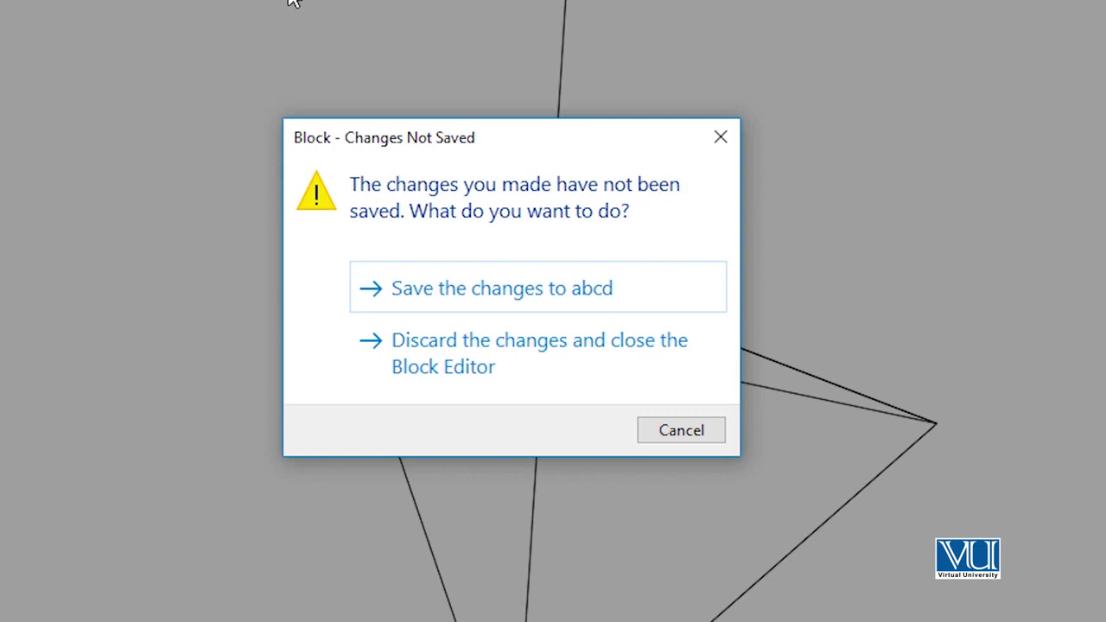
click(448, 294)
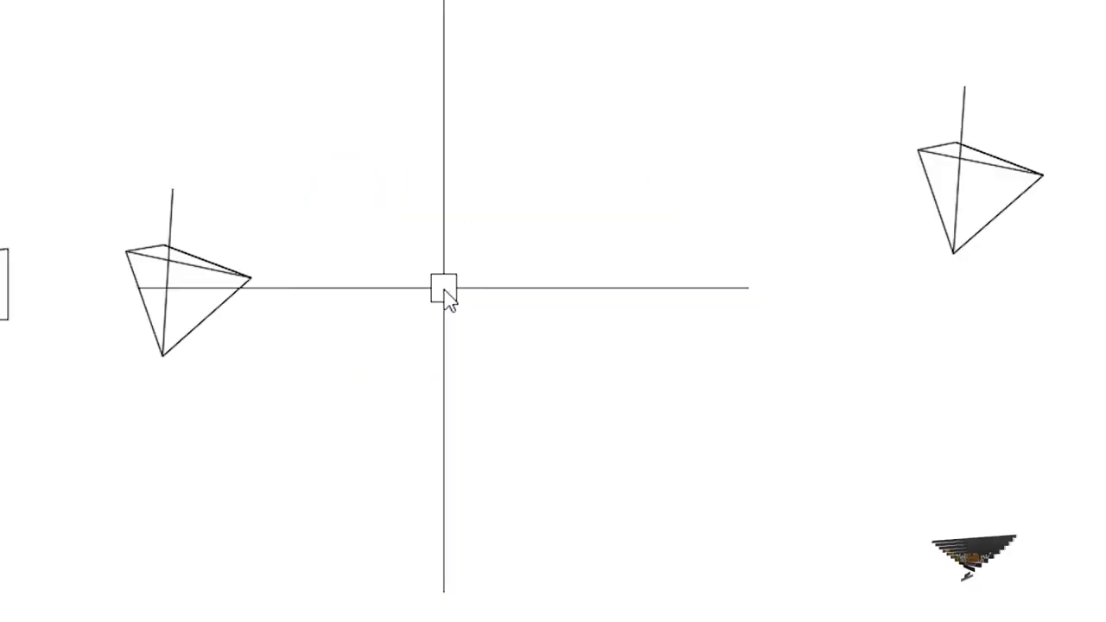